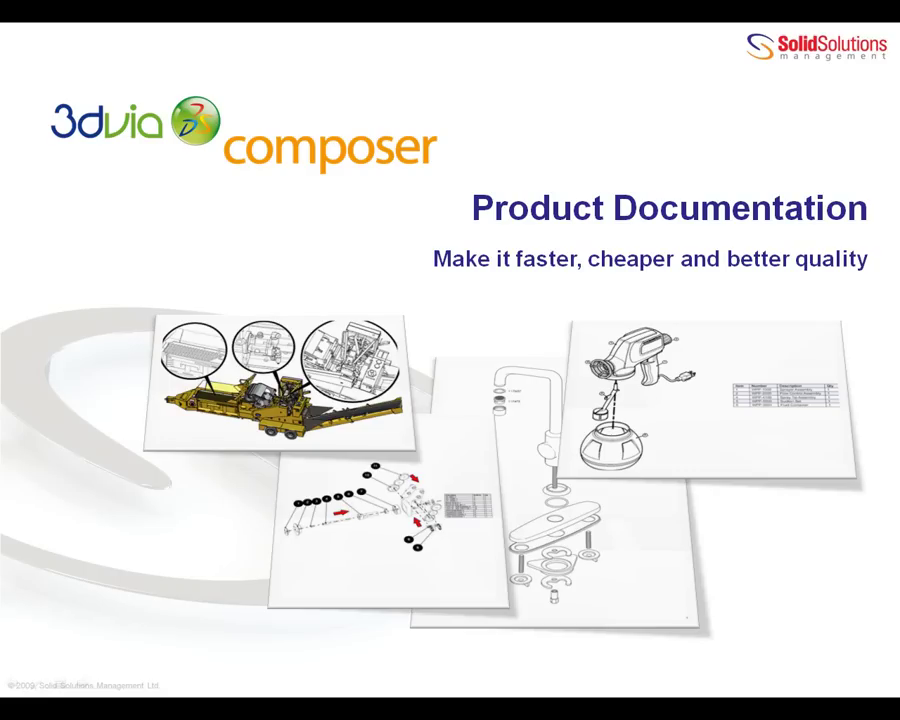
Step: Step through the technical, assembly, repair and marketing documentation examples to the 'How do you do it now?' slide
{"action": "left_click", "coordinate": [833, 627]}
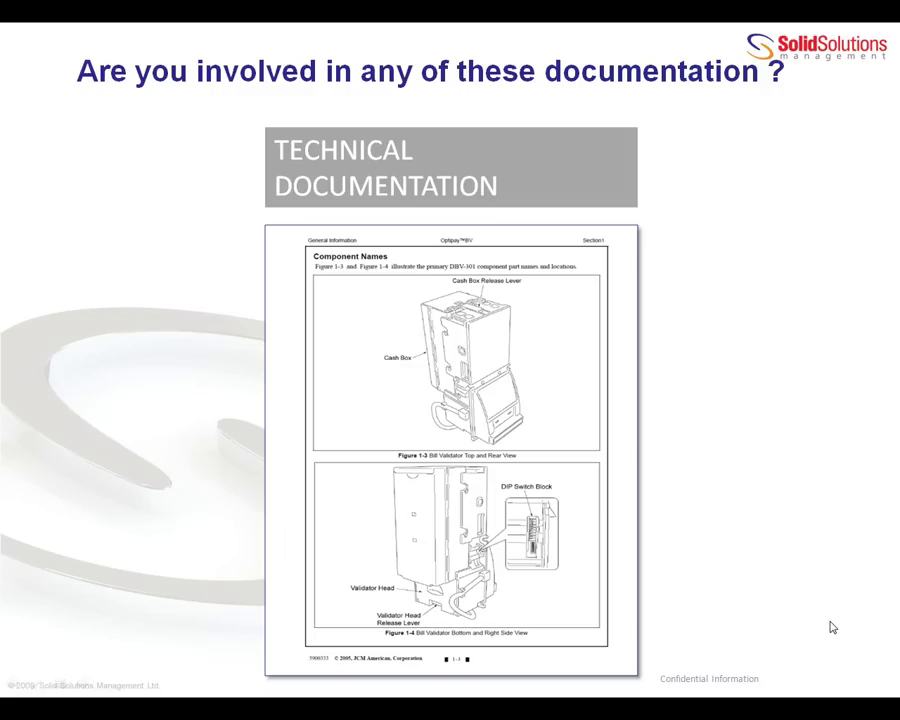
{"action": "left_click", "coordinate": [830, 627]}
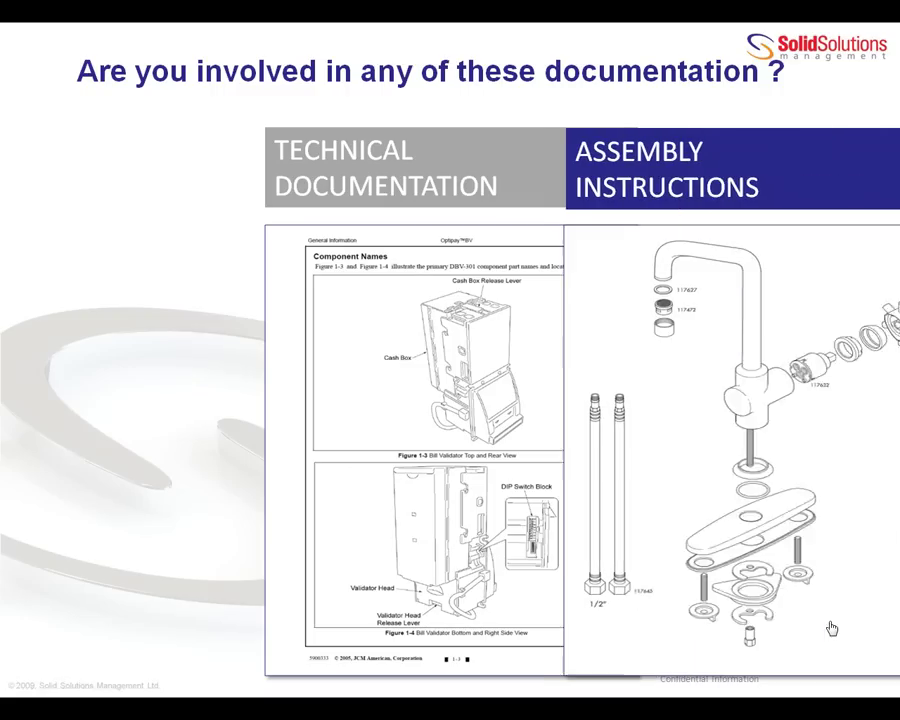
{"action": "key", "text": "Right"}
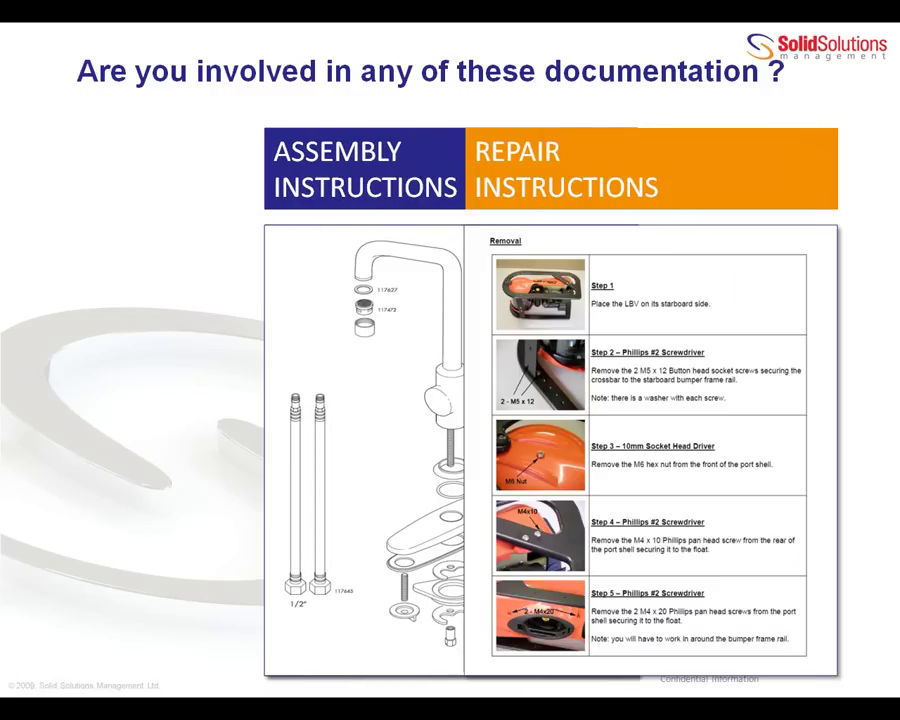
{"action": "key", "text": "Right"}
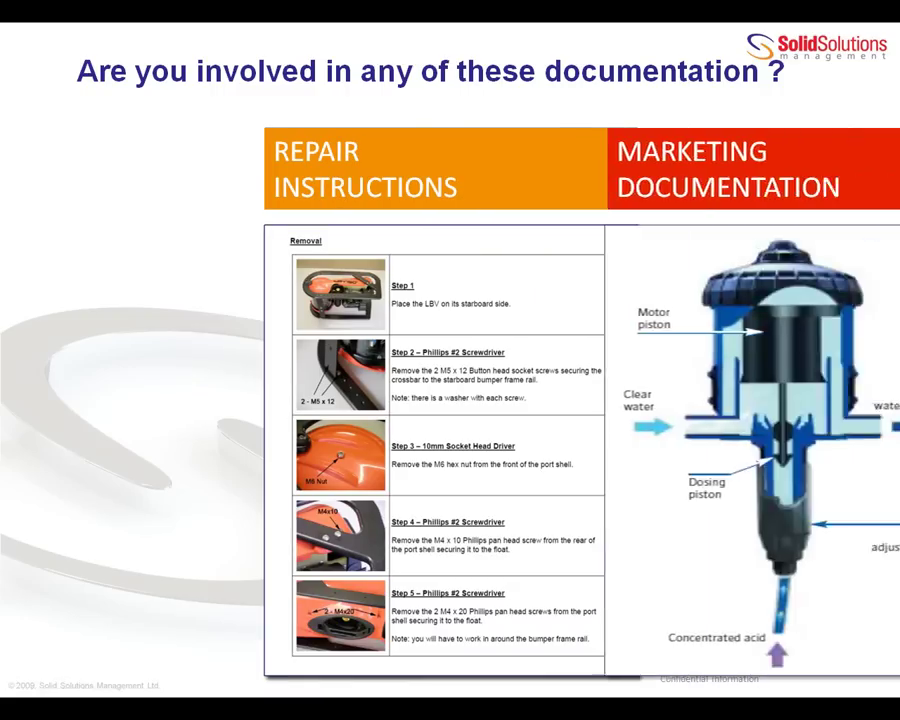
{"action": "key", "text": "Right"}
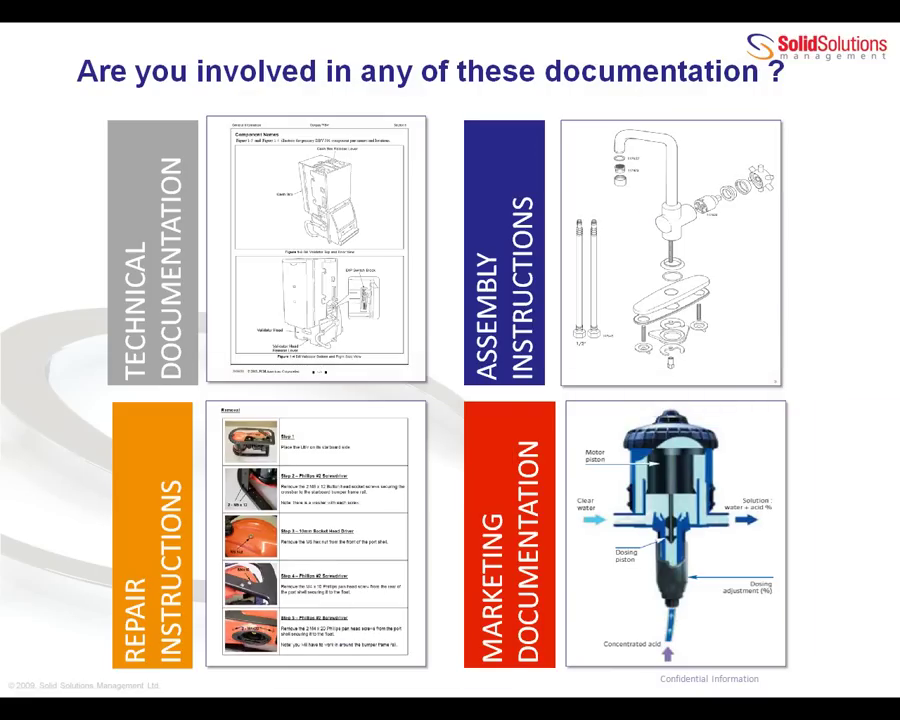
{"action": "key", "text": "Right"}
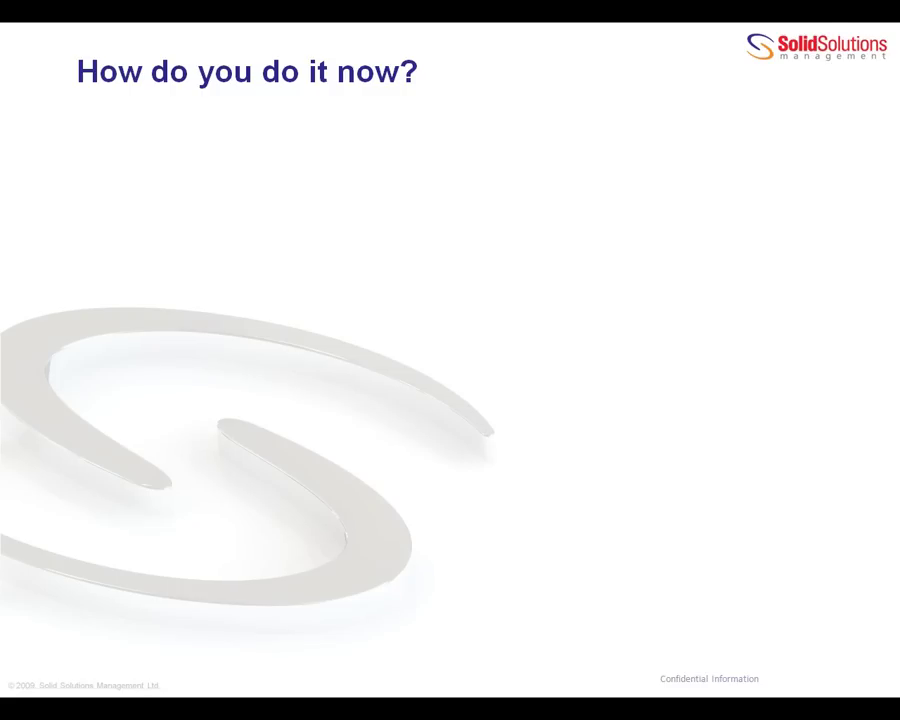
Step: Reveal the screen capture, DXF export and digital pictures points, then advance to the next slide
{"action": "key", "text": "Right"}
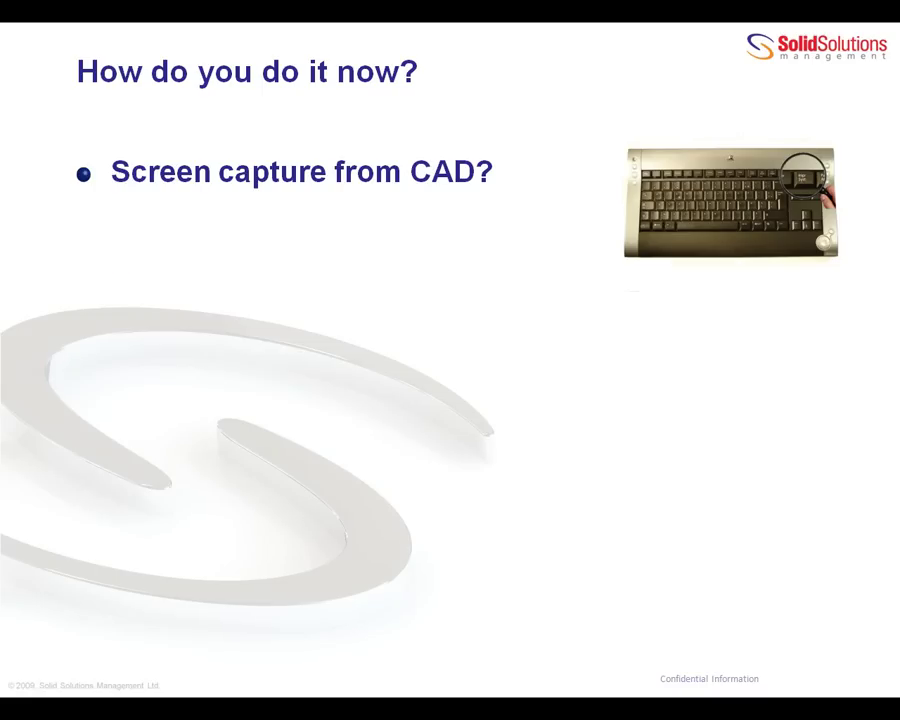
{"action": "key", "text": "Right"}
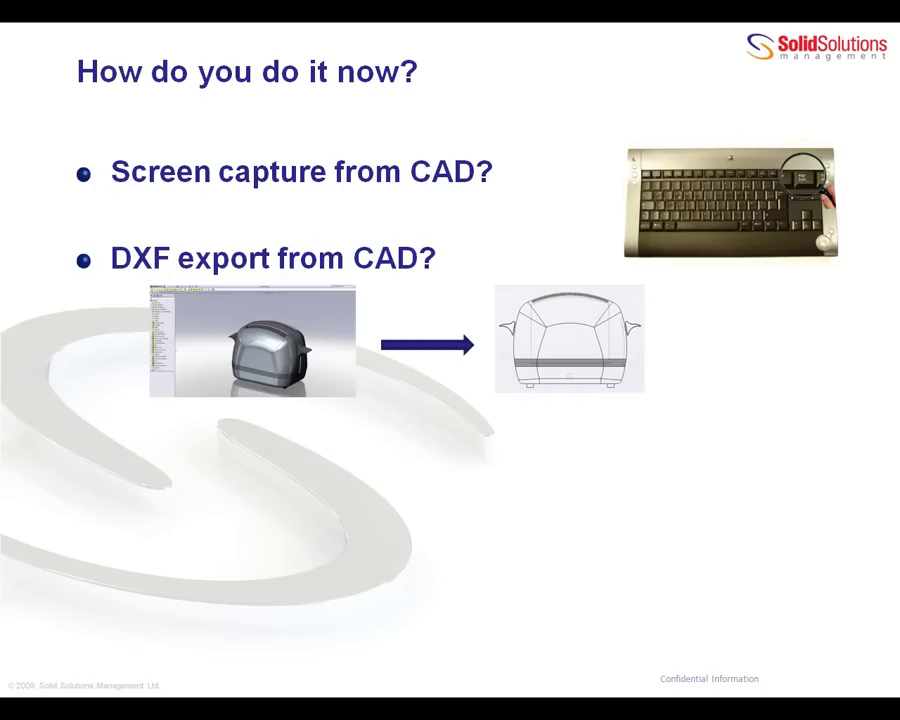
{"action": "key", "text": "Right"}
{"action": "key", "text": "Right"}
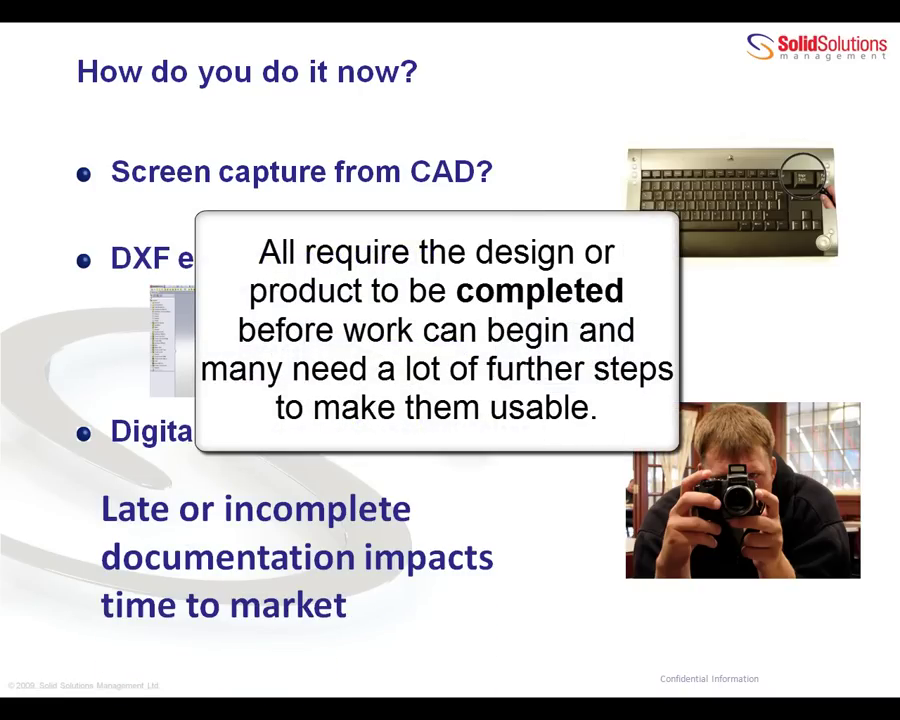
{"action": "key", "text": "Right"}
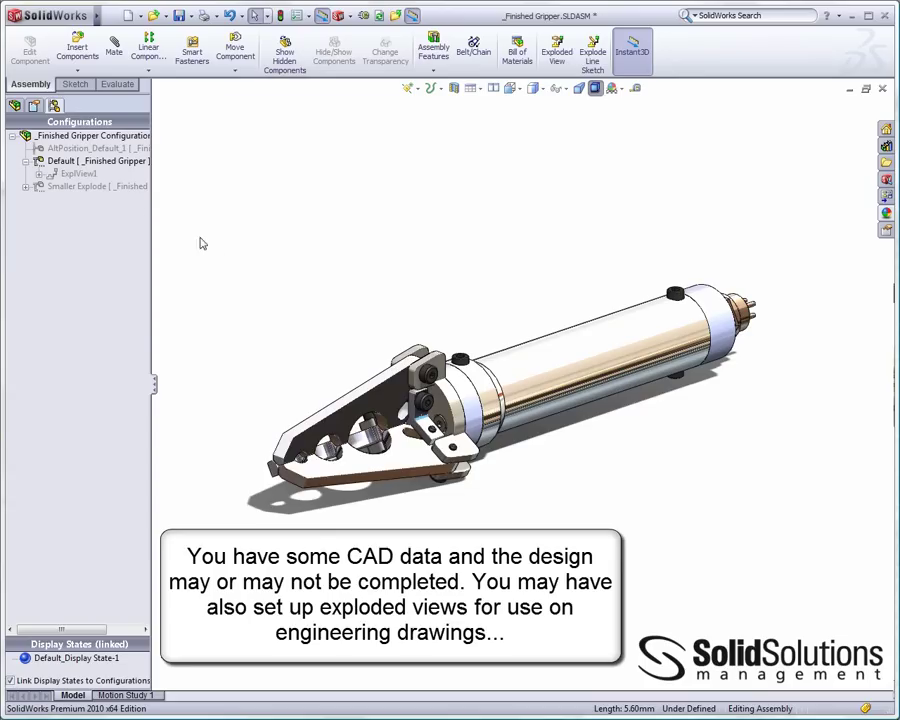
Step: Activate the Smaller Explode configuration, explode ExplView2, then collapse the gripper back together
{"action": "double_click", "coordinate": [85, 186]}
{"action": "right_click", "coordinate": [65, 201]}
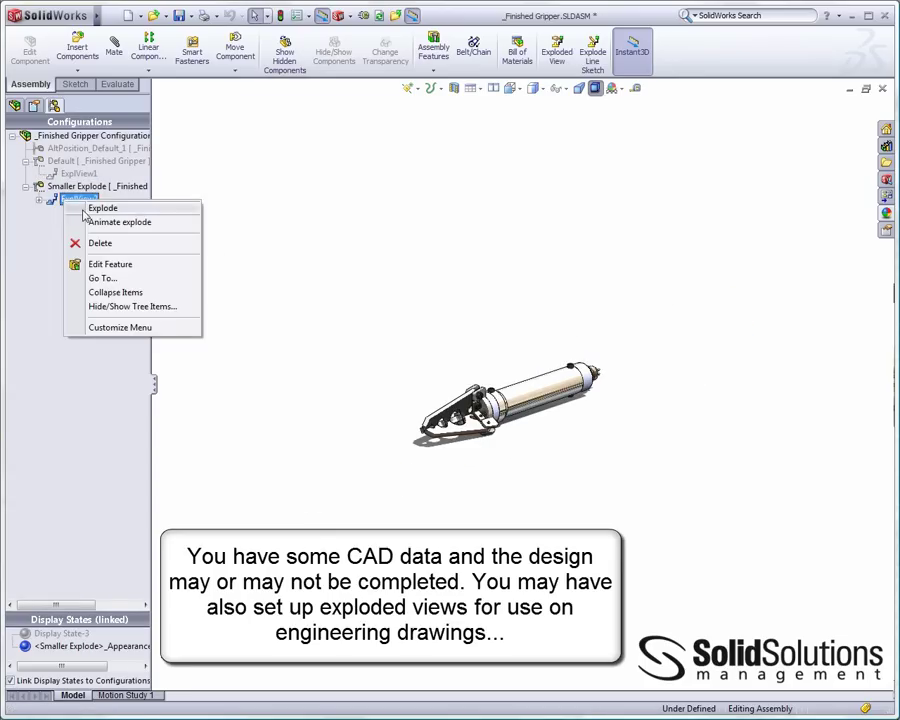
{"action": "left_click", "coordinate": [84, 205]}
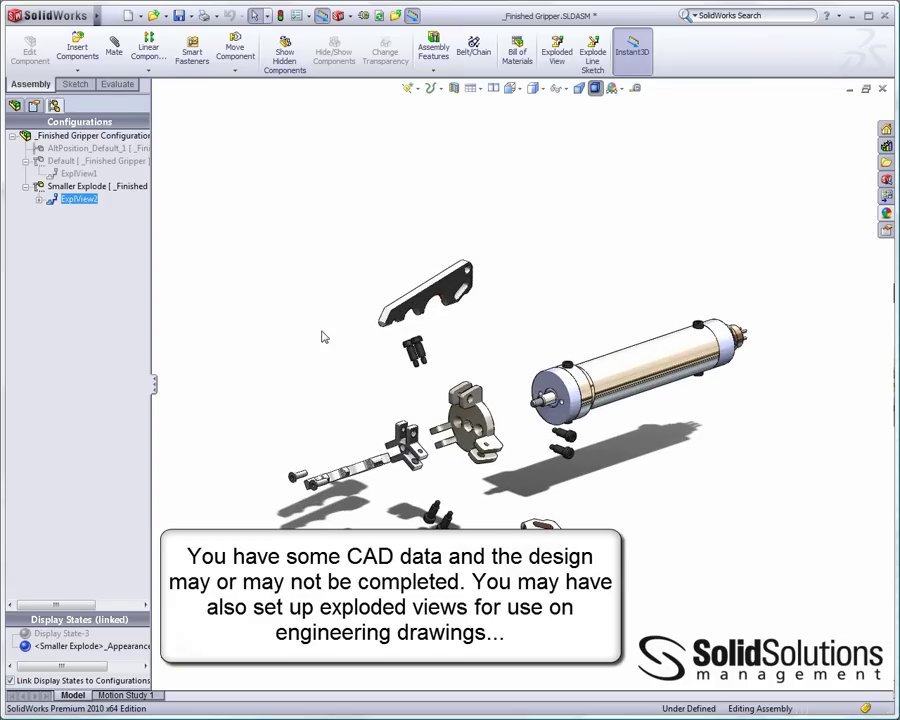
{"action": "right_click", "coordinate": [217, 201]}
{"action": "left_click", "coordinate": [250, 377]}
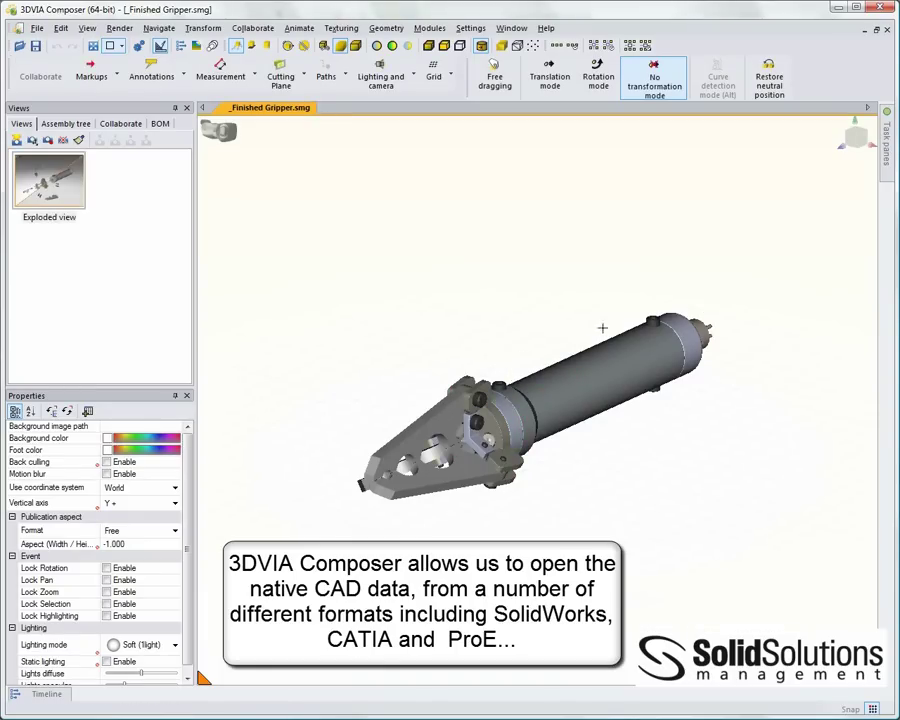
Step: Check the imported assembly tree, then save the assembled gripper display as View 1
{"action": "left_click", "coordinate": [66, 123]}
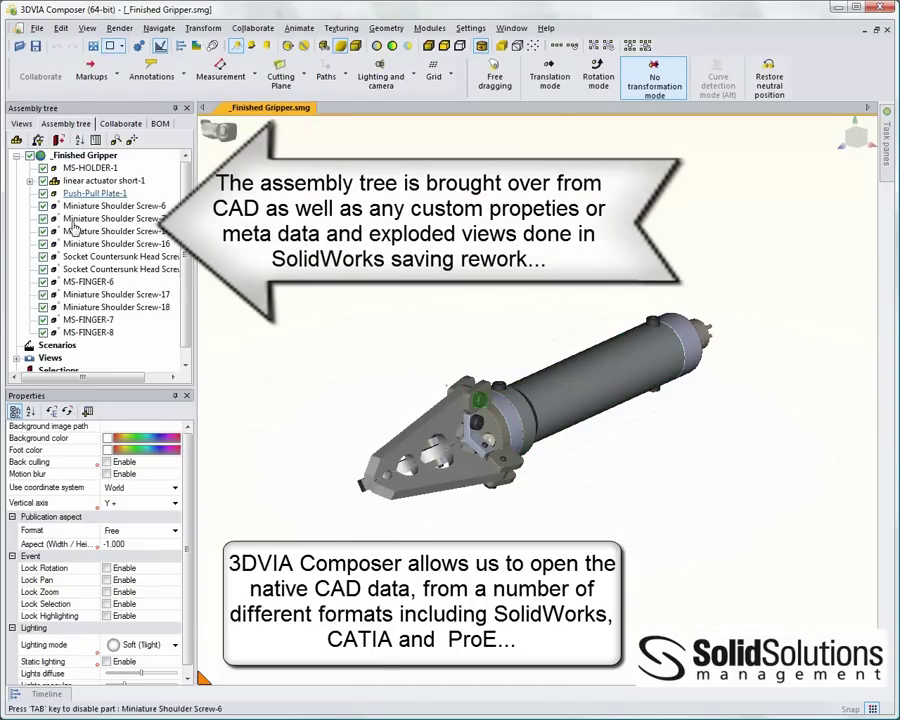
{"action": "left_click", "coordinate": [26, 123]}
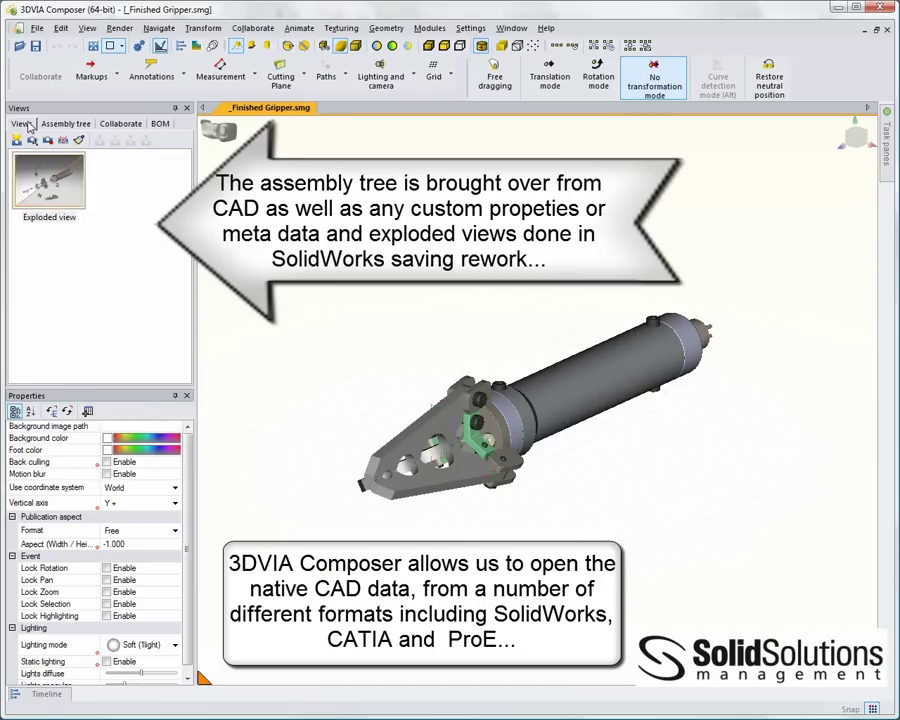
{"action": "left_click", "coordinate": [16, 140]}
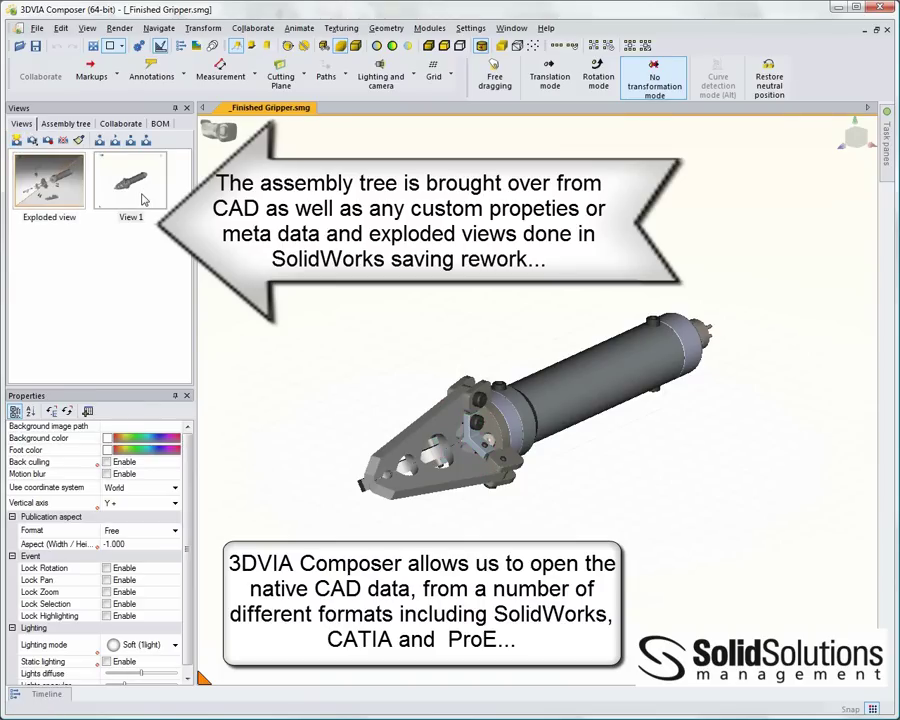
Step: Cycle through the render modes to silhouette line rendering, then zoom and rotate the gripper
{"action": "left_click", "coordinate": [392, 46]}
{"action": "left_click", "coordinate": [408, 46]}
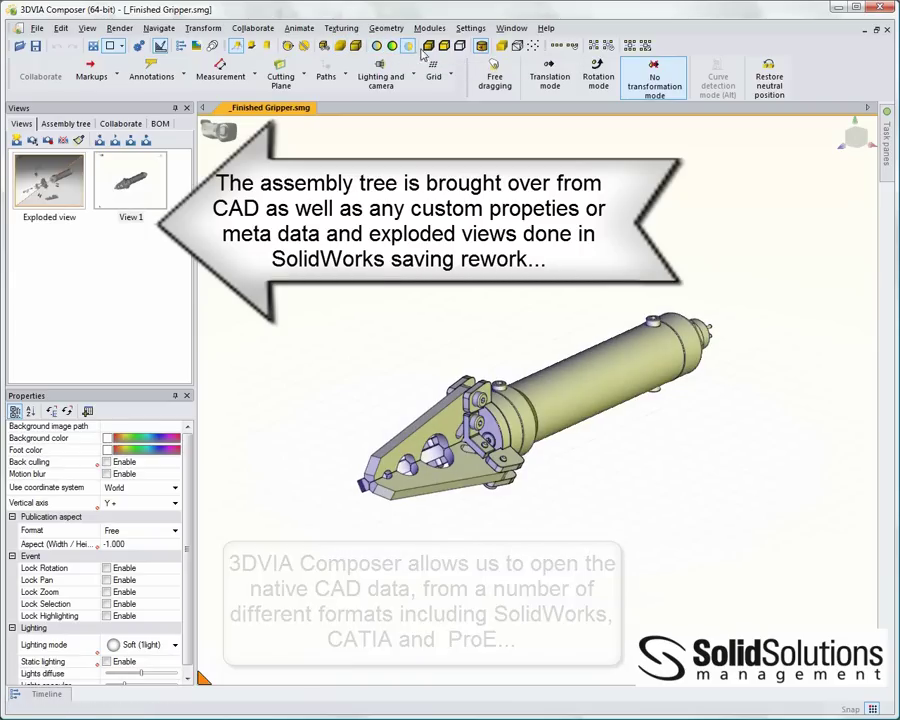
{"action": "left_click", "coordinate": [429, 46]}
{"action": "left_click", "coordinate": [459, 46]}
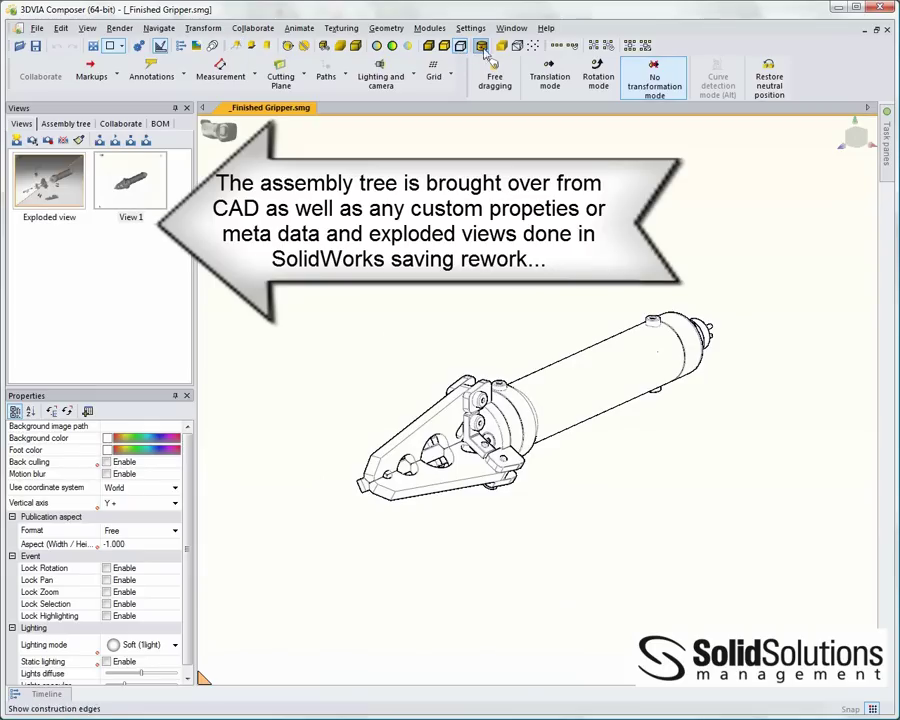
{"action": "scroll", "coordinate": [466, 300], "scroll_direction": "up", "scroll_amount": 5}
{"action": "mouse_move", "coordinate": [440, 300]}
{"action": "left_mouse_down"}
{"action": "mouse_move", "coordinate": [466, 285]}
{"action": "mouse_move", "coordinate": [474, 302]}
{"action": "left_mouse_up"}
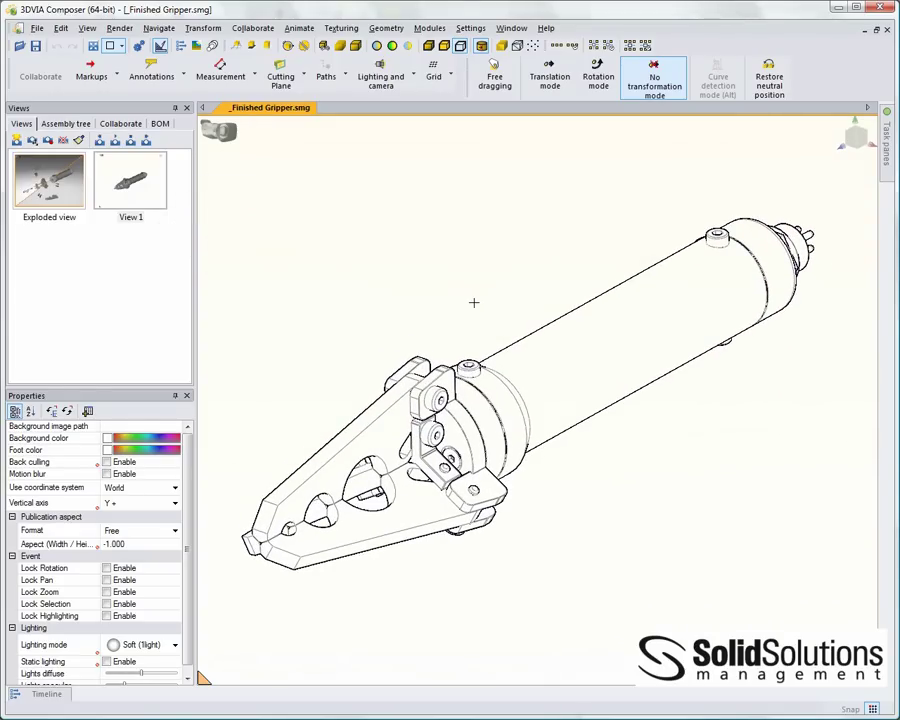
Step: Update View 1 to the current line-drawing display
{"action": "right_click", "coordinate": [158, 197]}
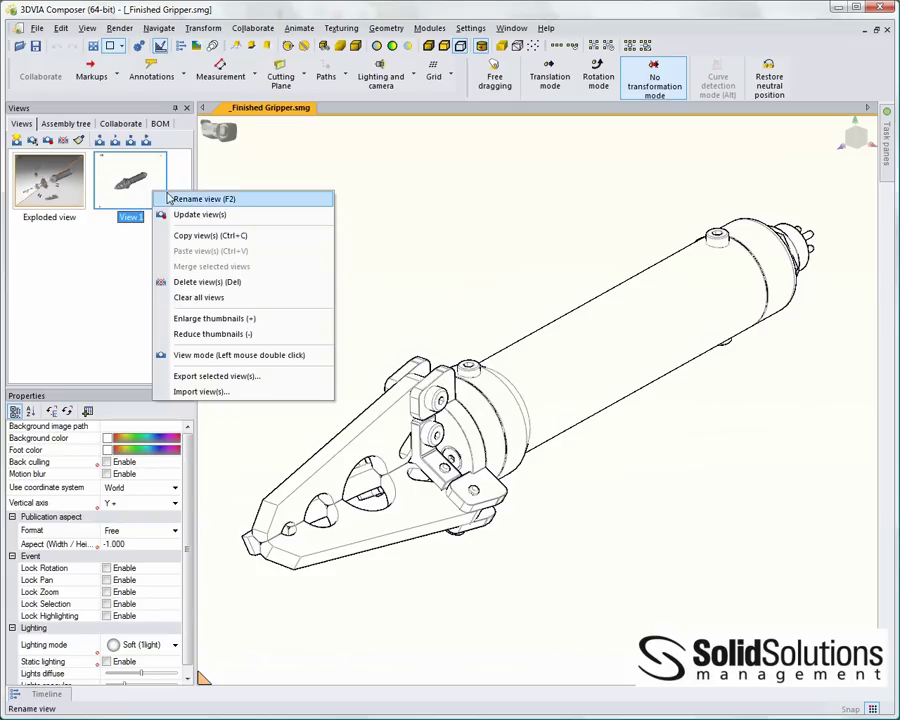
{"action": "left_click", "coordinate": [185, 197]}
{"action": "key", "text": "Return"}
Step: Show the Exploded view and save it in line art as View 2
{"action": "scroll", "coordinate": [389, 272], "scroll_direction": "down", "scroll_amount": 3}
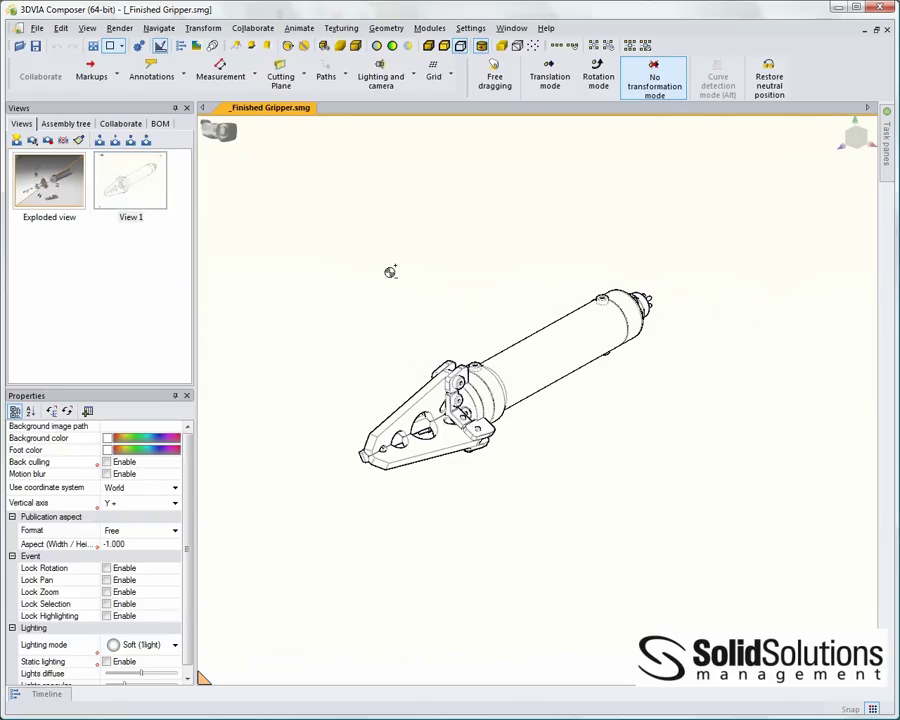
{"action": "left_click", "coordinate": [55, 185]}
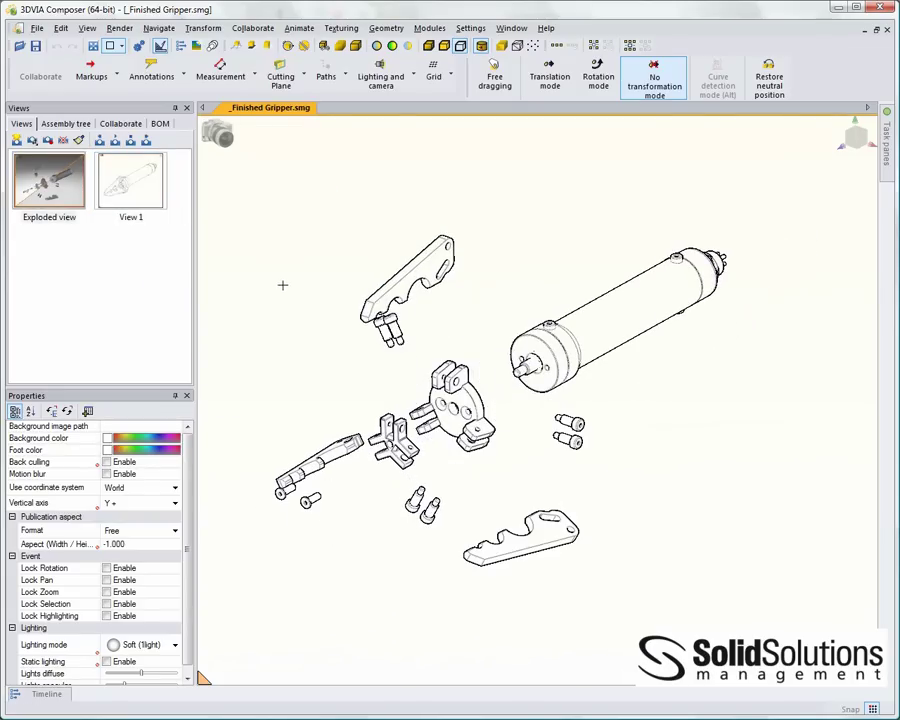
{"action": "left_click", "coordinate": [16, 140]}
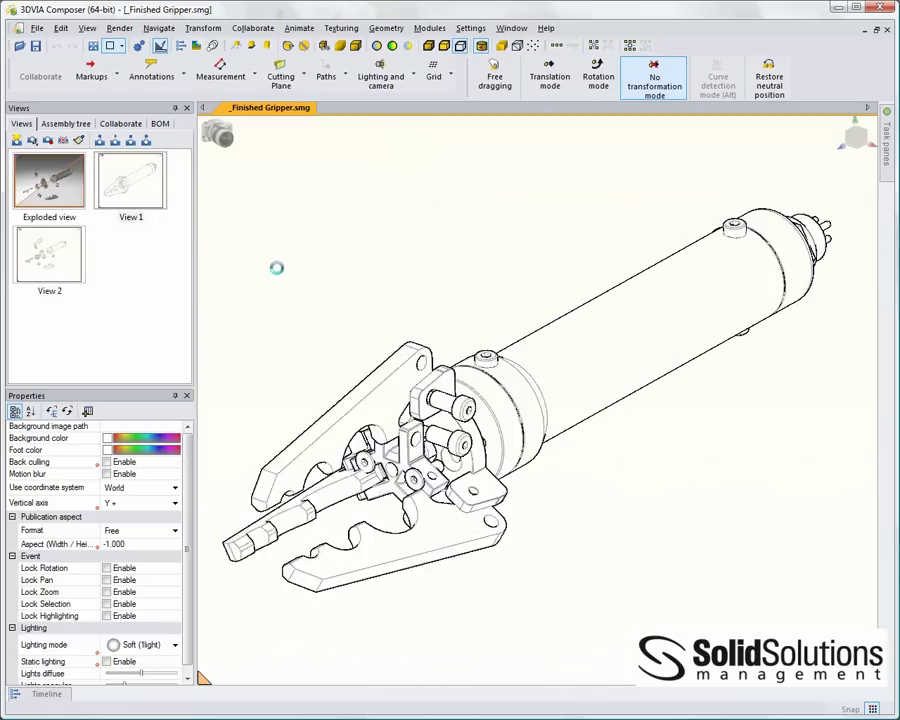
Step: Translate the two shoulder screws out to the lower right and reselect them
{"action": "left_click", "coordinate": [550, 80]}
{"action": "left_click", "coordinate": [435, 398]}
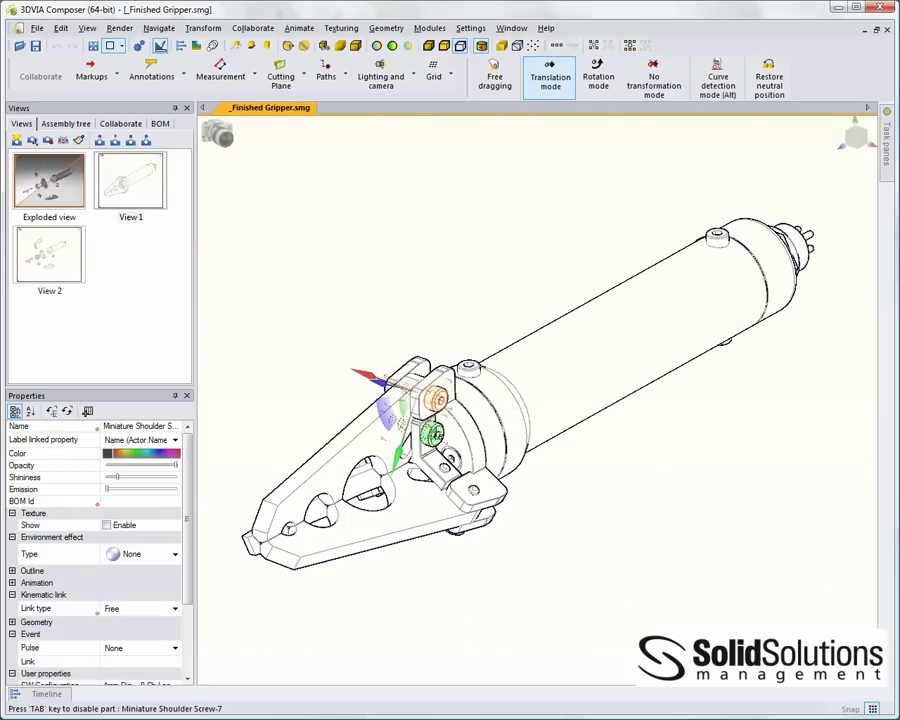
{"action": "left_click", "coordinate": [436, 428], "text": "ctrl"}
{"action": "mouse_move", "coordinate": [462, 428]}
{"action": "left_mouse_down"}
{"action": "mouse_move", "coordinate": [485, 450]}
{"action": "mouse_move", "coordinate": [670, 511]}
{"action": "left_mouse_up"}
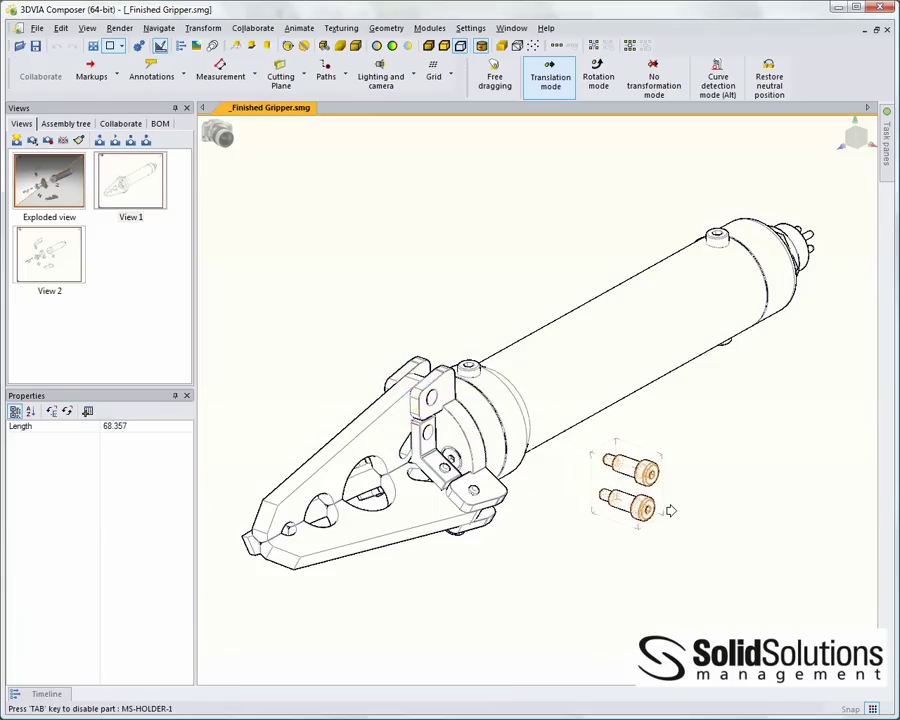
{"action": "left_click", "coordinate": [587, 567]}
{"action": "left_click_drag", "start_coordinate": [590, 436], "coordinate": [660, 540]}
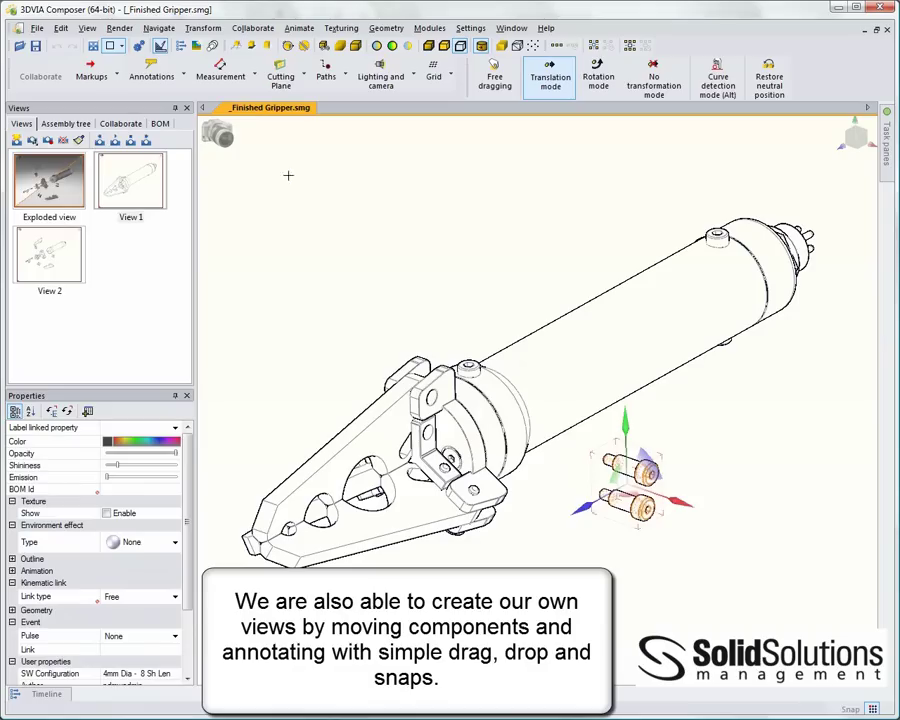
Step: Add non-associative paths from neutral for the screws and save the view named 'Step 1'
{"action": "left_click", "coordinate": [327, 72]}
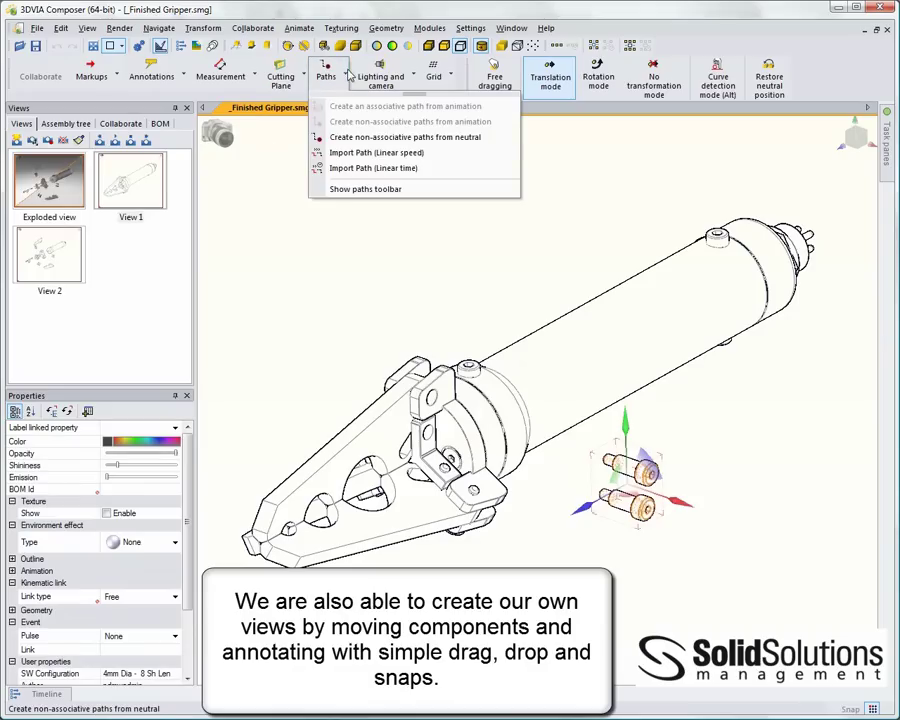
{"action": "left_click", "coordinate": [350, 140]}
{"action": "left_click", "coordinate": [363, 255]}
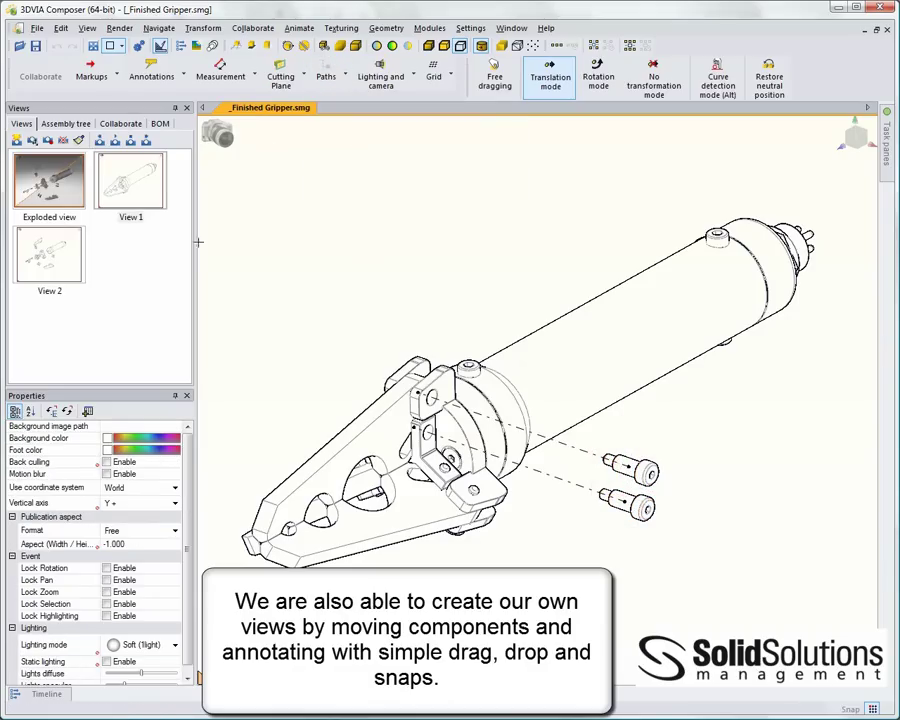
{"action": "left_click", "coordinate": [16, 139]}
{"action": "left_click", "coordinate": [131, 291]}
{"action": "type", "text": "Step 1"}
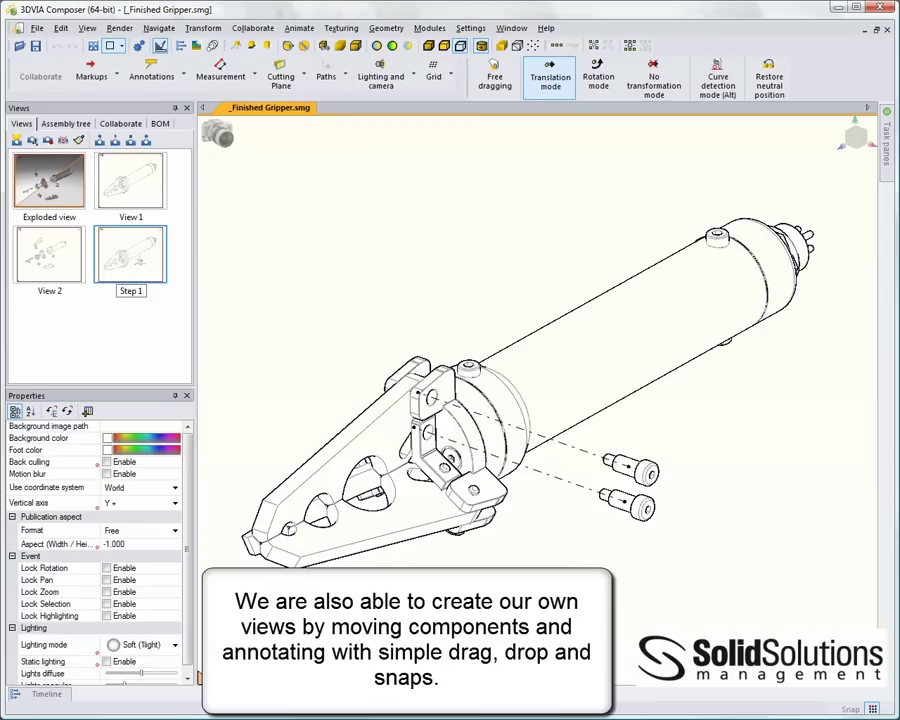
Step: Confirm the Step 1 name, place a Circular arrow 3D on the upper screw, and select Arrow 1
{"action": "key", "text": "Return"}
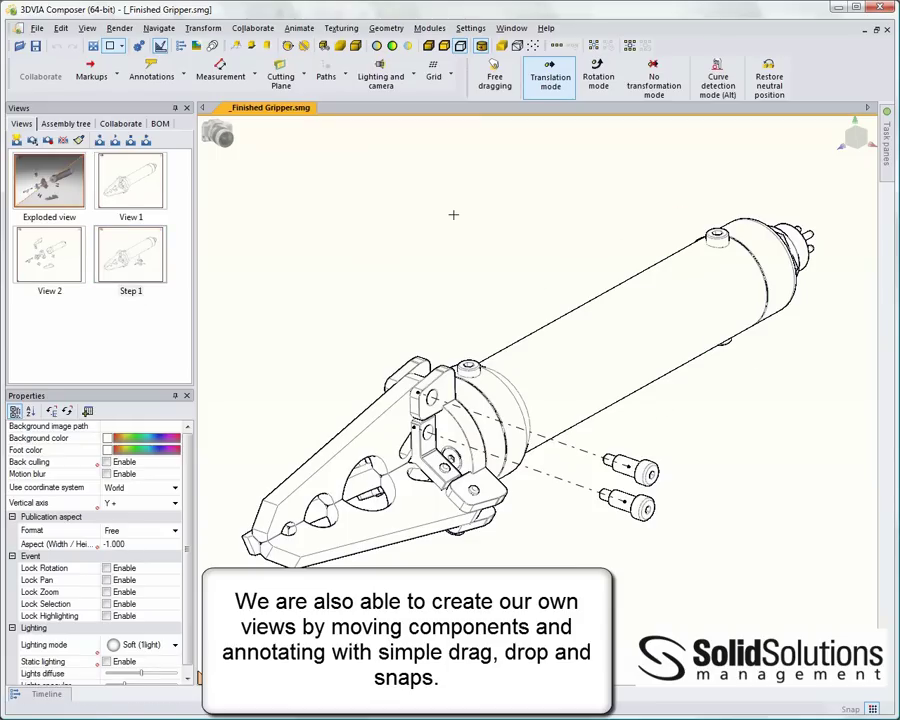
{"action": "left_click", "coordinate": [91, 70]}
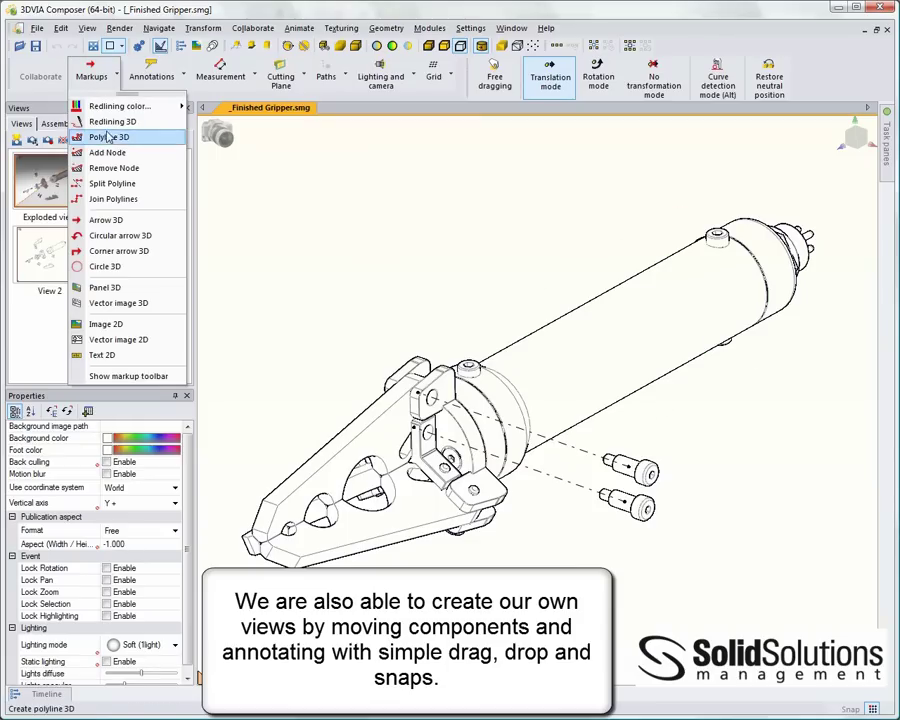
{"action": "left_click", "coordinate": [112, 235]}
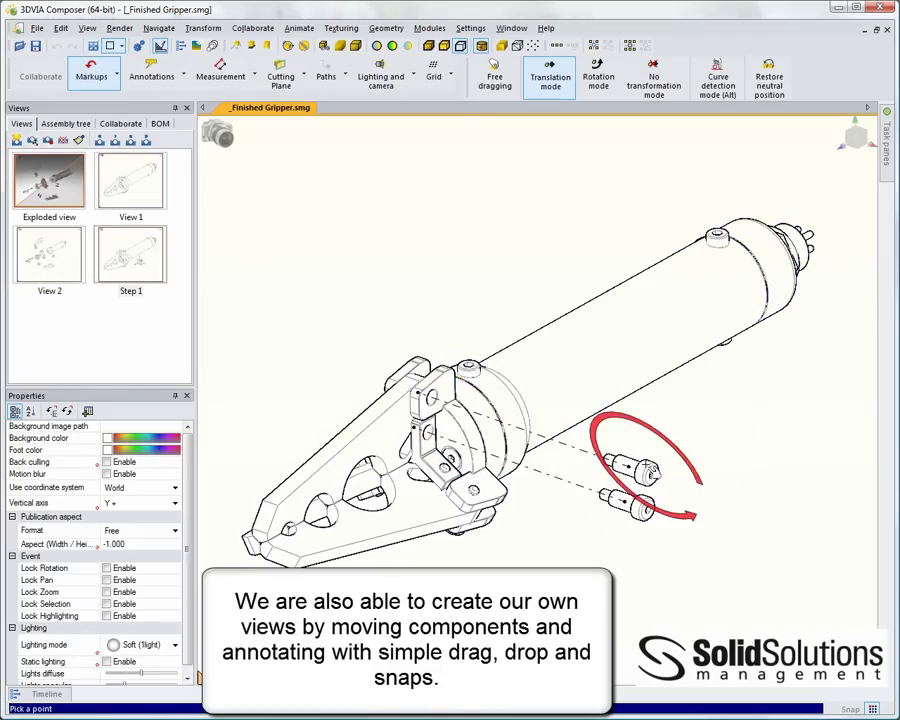
{"action": "left_click", "coordinate": [651, 472]}
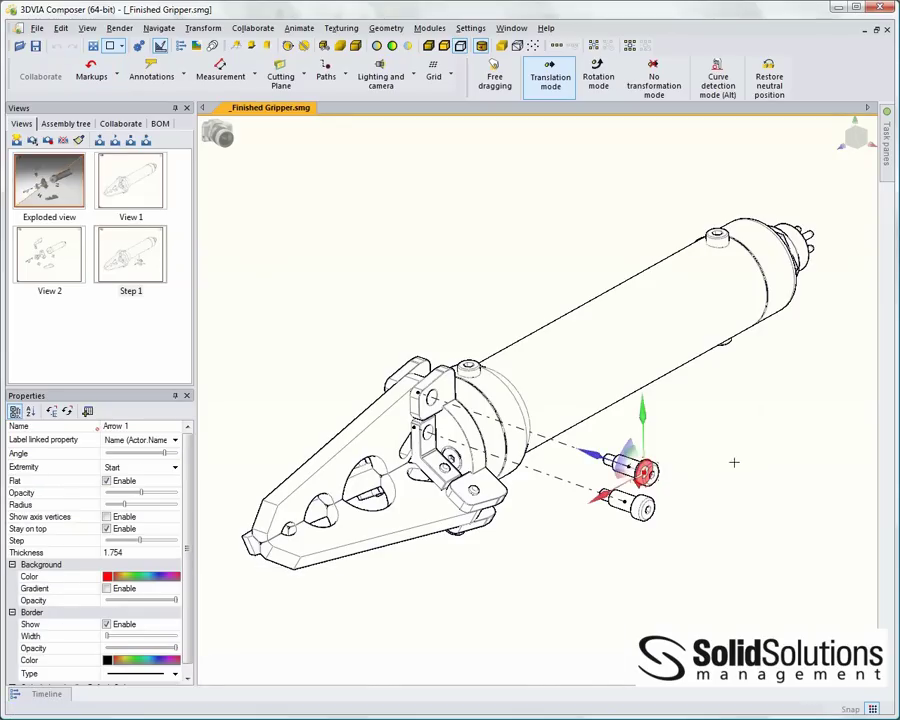
{"action": "scroll", "coordinate": [643, 470], "scroll_direction": "up", "scroll_amount": 2}
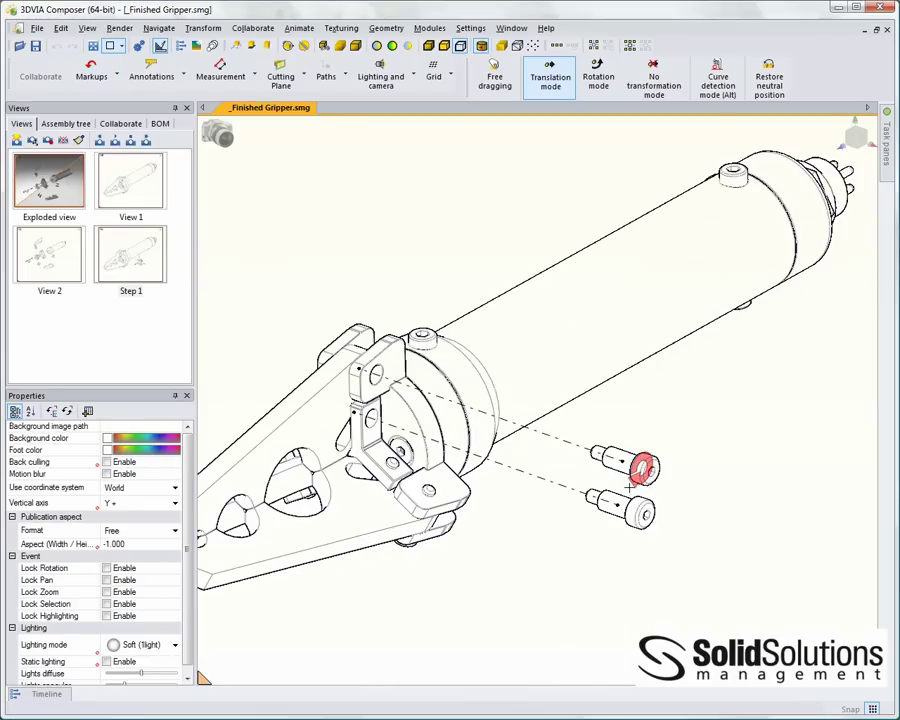
{"action": "left_click", "coordinate": [641, 468]}
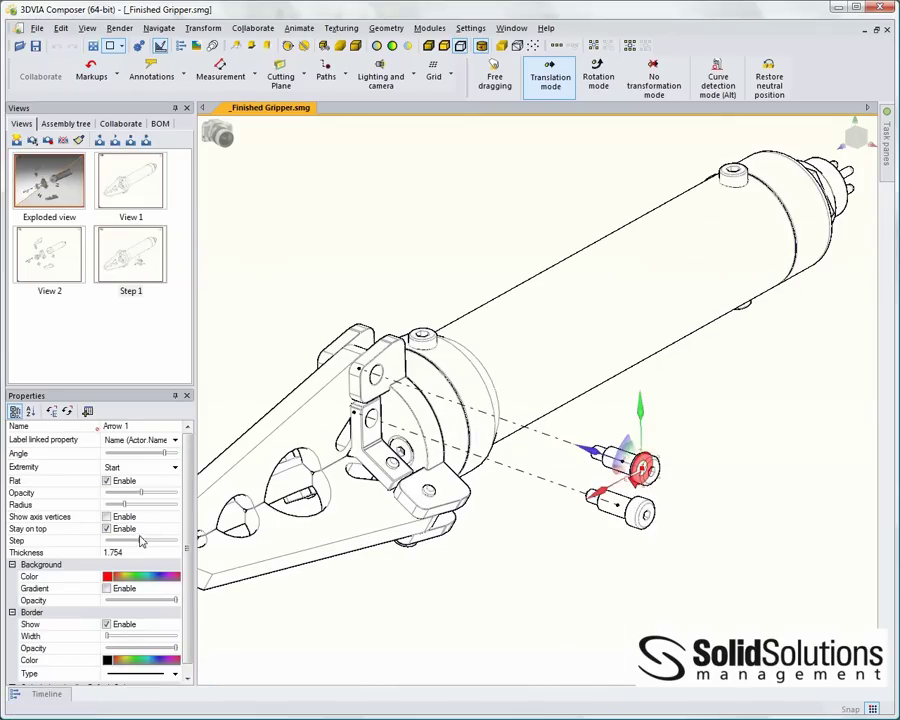
Step: Enlarge Arrow 1's radius and move it beside the screw head
{"action": "left_click_drag", "start_coordinate": [141, 504], "coordinate": [138, 512]}
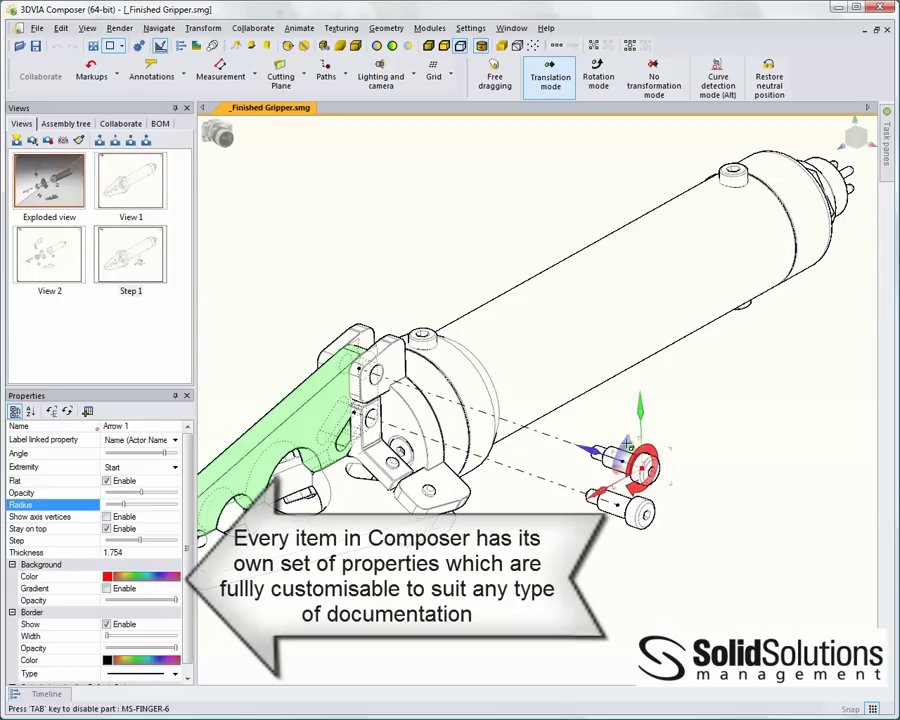
{"action": "left_click", "coordinate": [577, 452]}
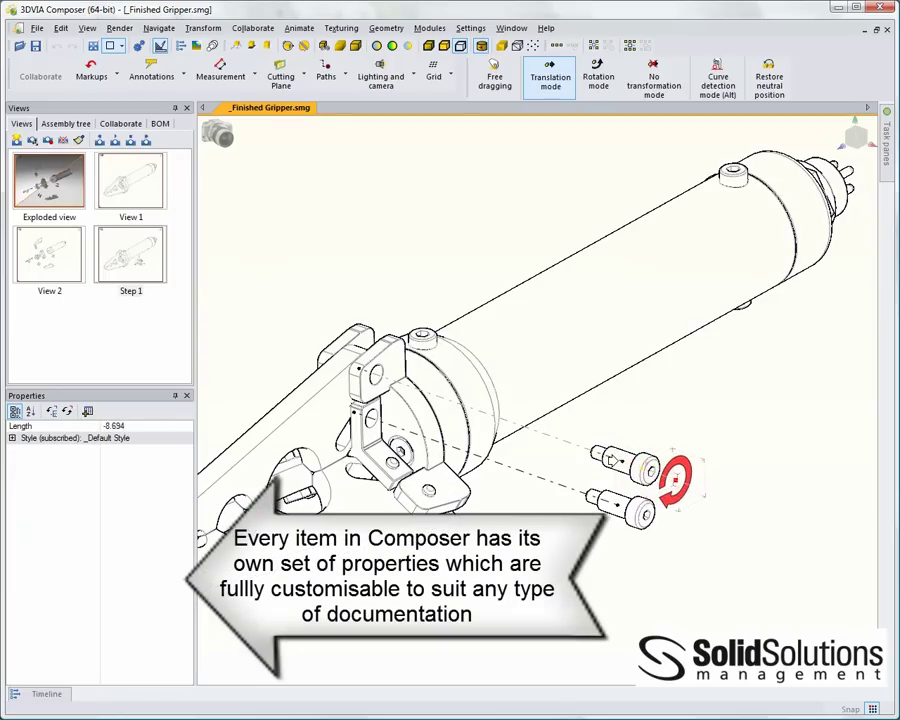
{"action": "left_click_drag", "start_coordinate": [577, 452], "coordinate": [612, 466]}
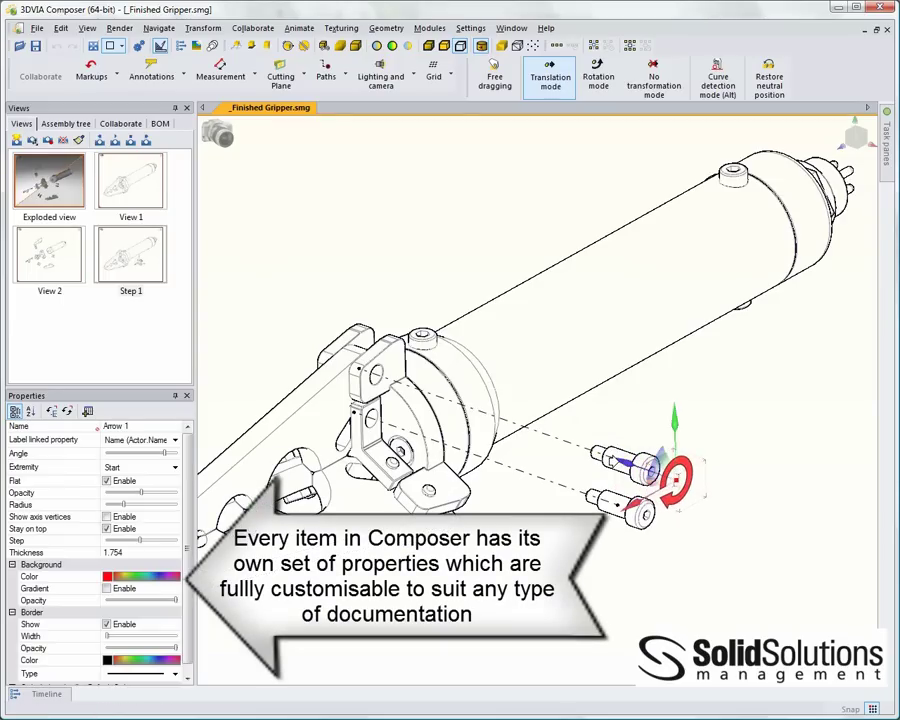
Step: Set Arrow 1's Extremity to End, lower its Step, and set Thickness to 1.5
{"action": "left_click", "coordinate": [140, 467]}
{"action": "left_click", "coordinate": [143, 488]}
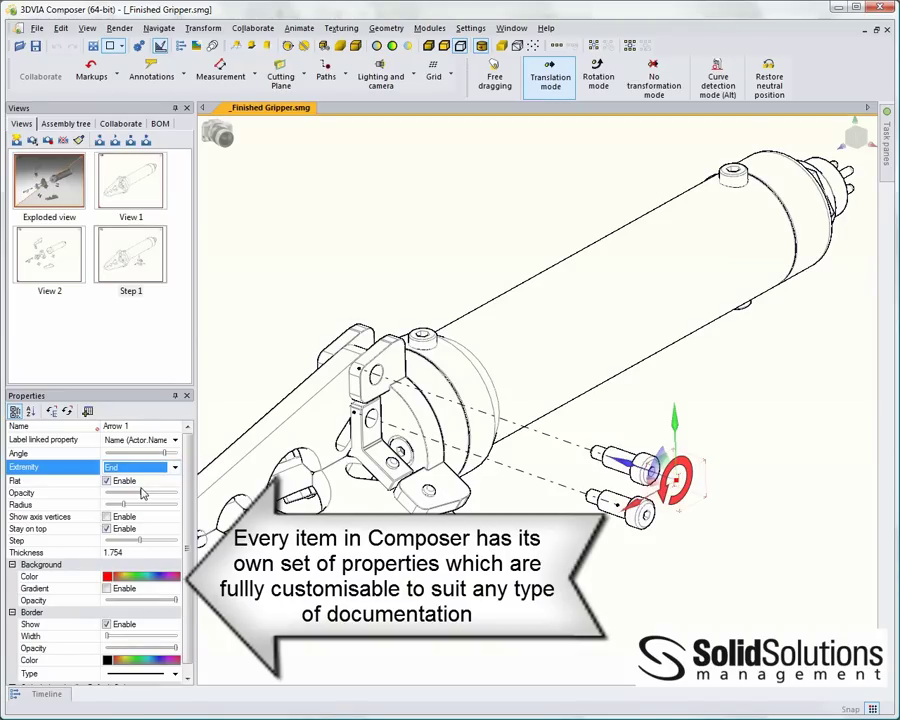
{"action": "left_click", "coordinate": [132, 540]}
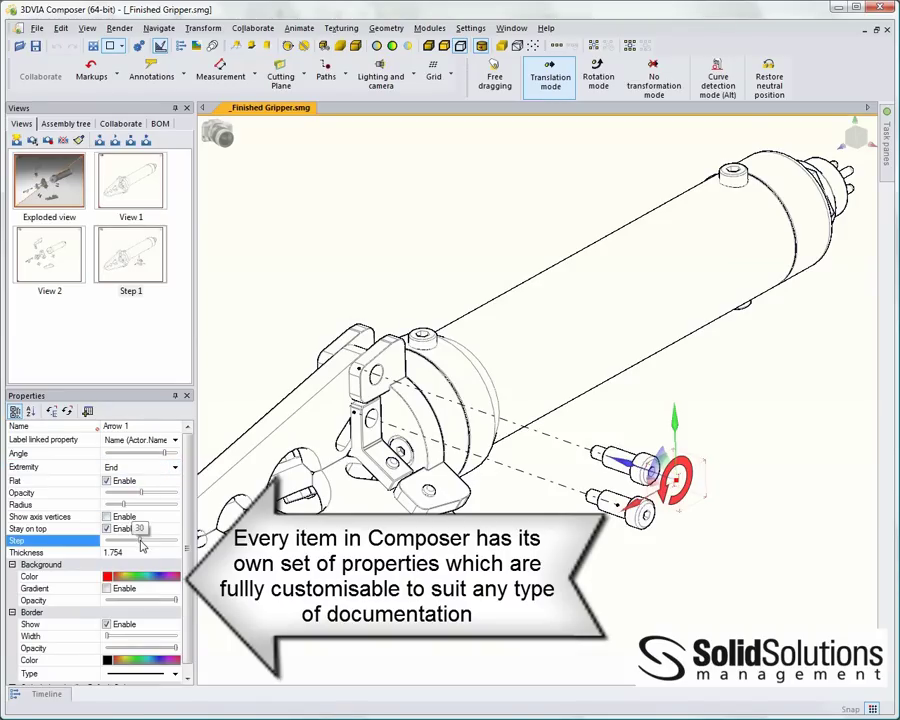
{"action": "left_click_drag", "start_coordinate": [131, 546], "coordinate": [125, 548]}
{"action": "left_click", "coordinate": [106, 553]}
{"action": "type", "text": "1.5"}
{"action": "key", "text": "Return"}
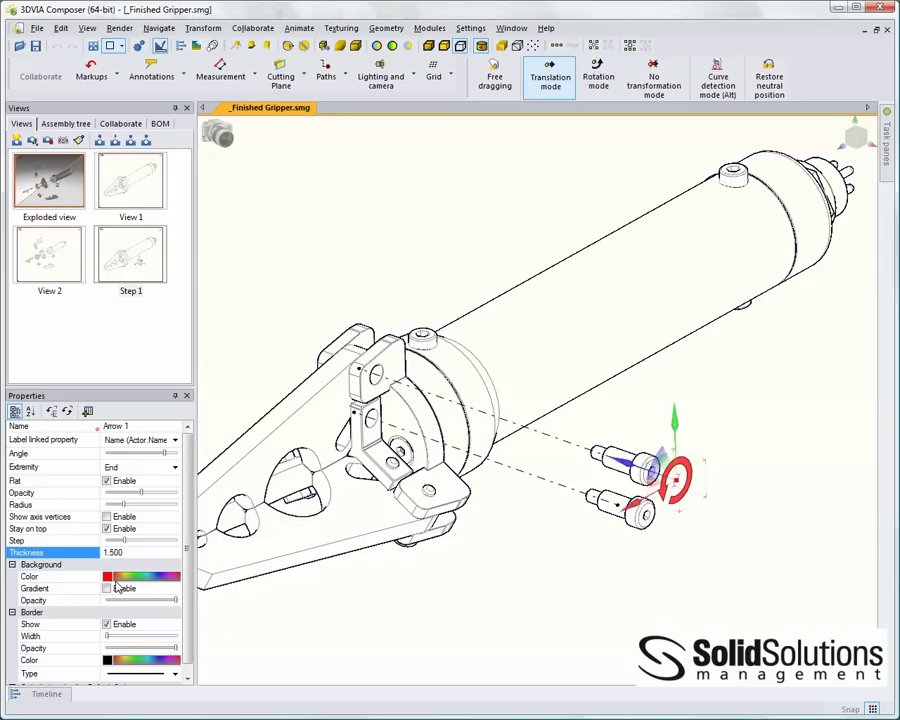
{"action": "left_click", "coordinate": [395, 591]}
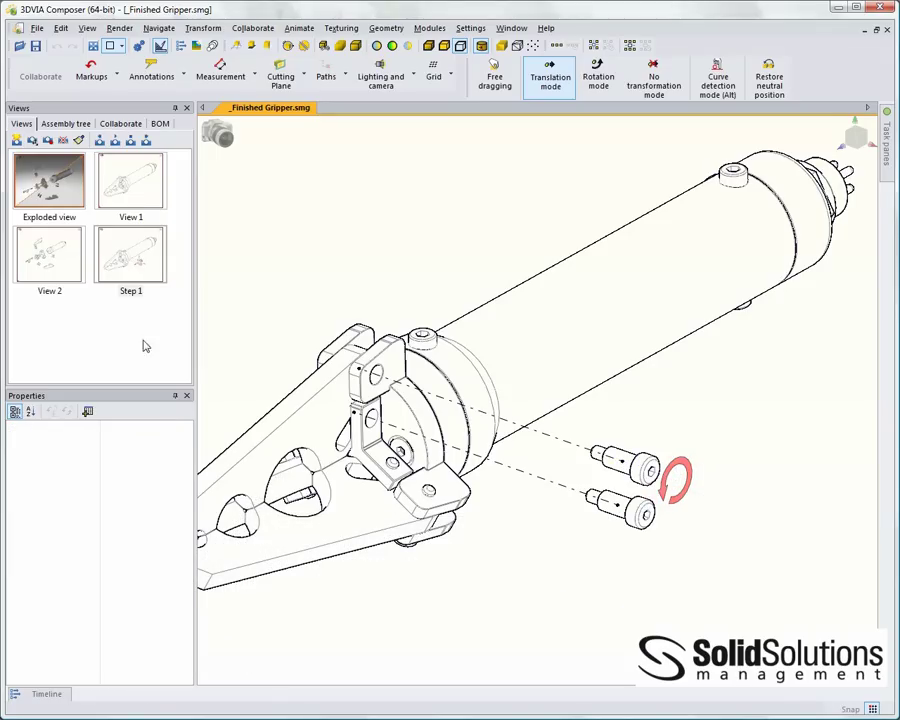
Step: Update Step 1 with the circular arrow, then rotate the gripper and update Step 1 again
{"action": "right_click", "coordinate": [137, 254]}
{"action": "left_click", "coordinate": [159, 278]}
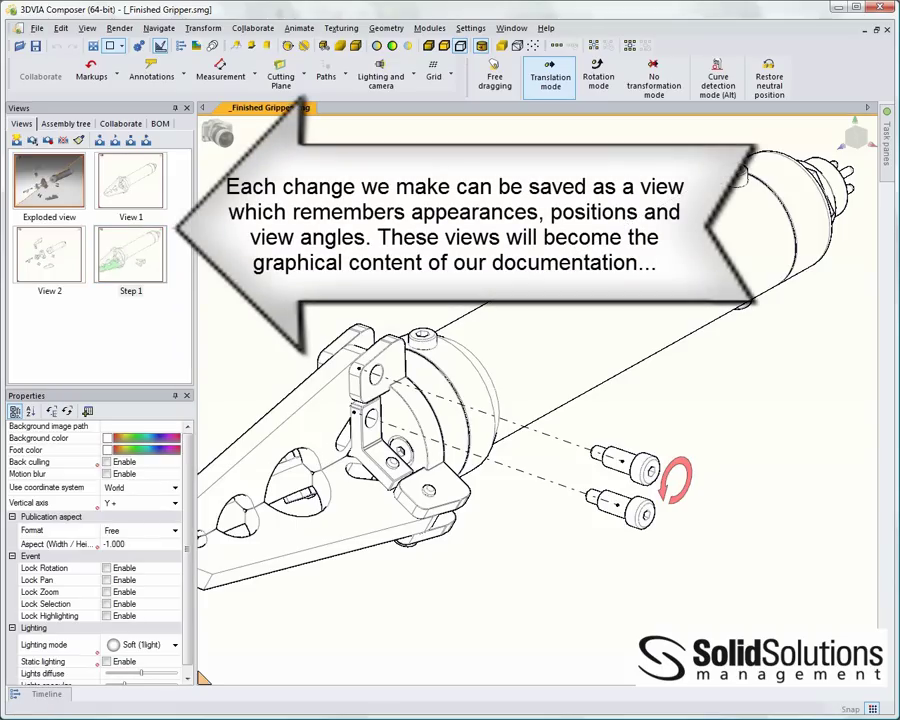
{"action": "scroll", "coordinate": [325, 377], "scroll_direction": "down", "scroll_amount": 2}
{"action": "left_click_drag", "start_coordinate": [325, 377], "coordinate": [347, 381]}
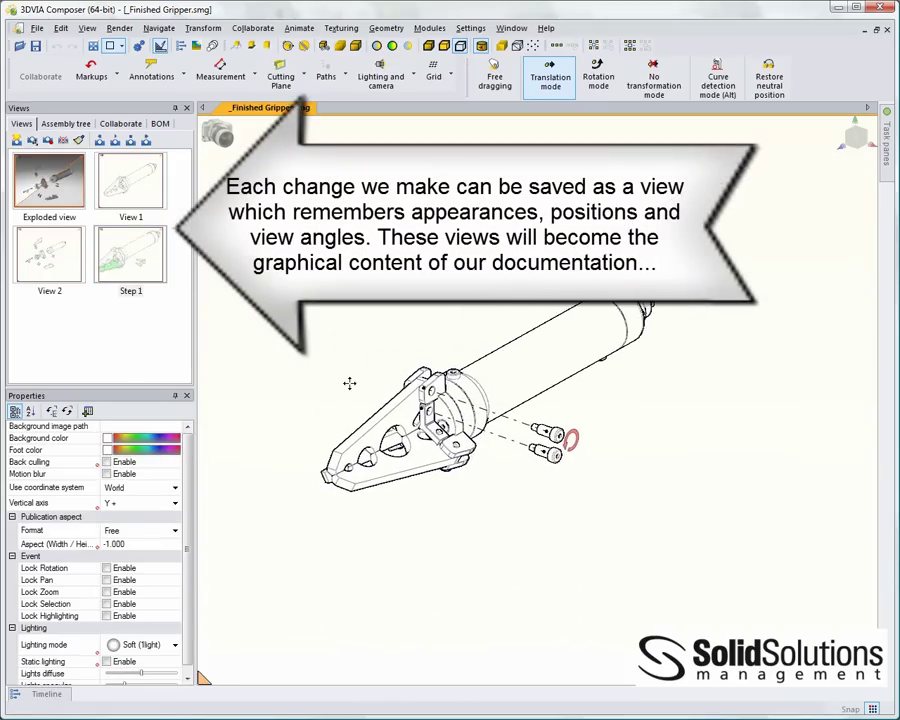
{"action": "scroll", "coordinate": [347, 381], "scroll_direction": "up", "scroll_amount": 2}
{"action": "left_click", "coordinate": [130, 255]}
{"action": "right_click", "coordinate": [130, 255]}
{"action": "left_click", "coordinate": [140, 212]}
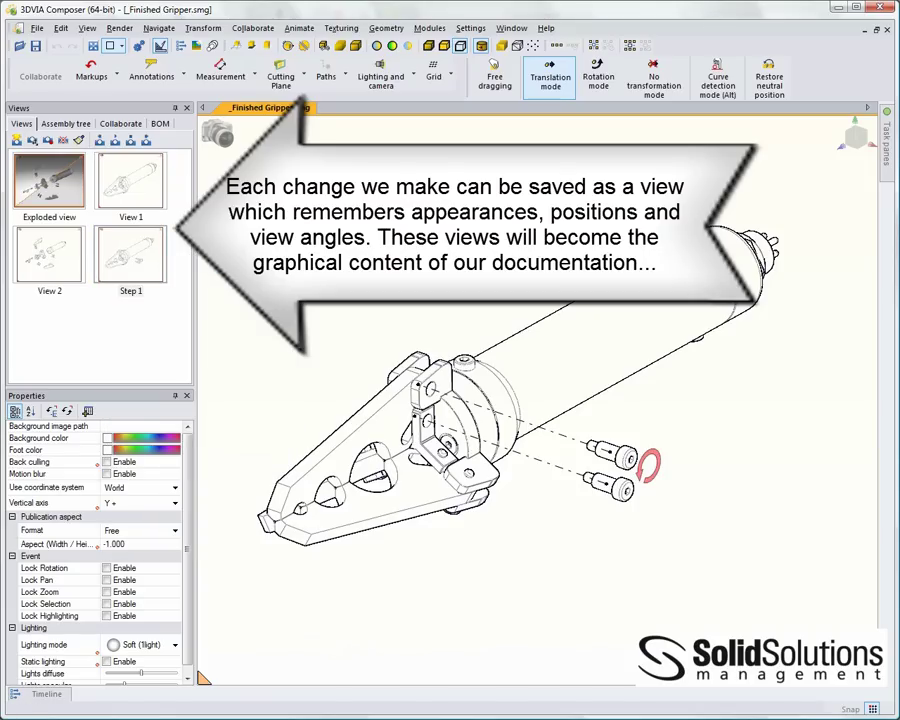
{"action": "left_click", "coordinate": [365, 395]}
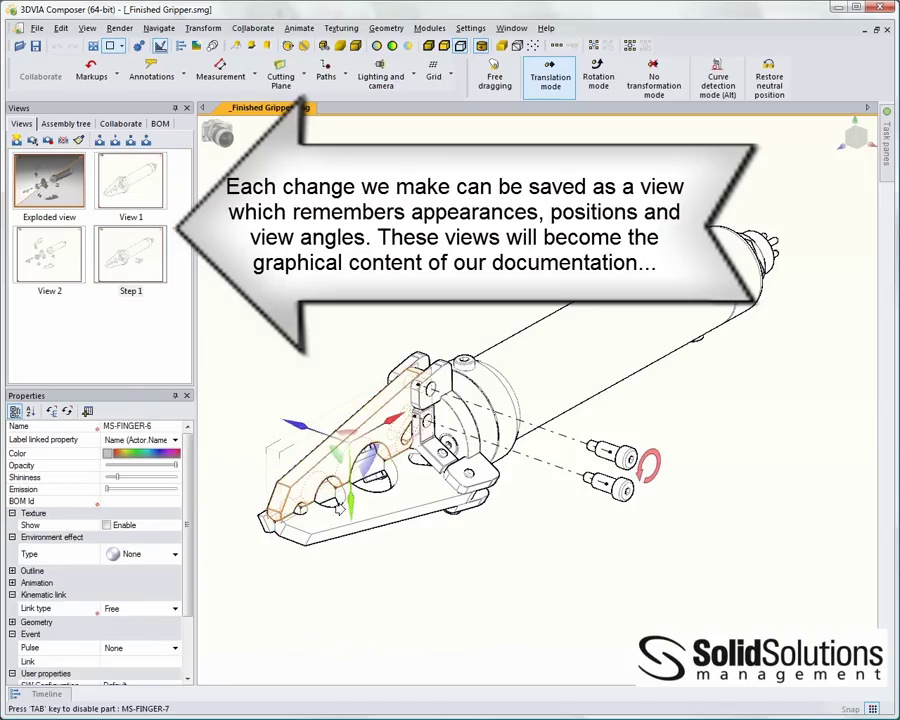
Step: Drag MS-FINGER-6 upward out of the gripper, check the trail lines and arrow, and reselect the finger
{"action": "left_click_drag", "start_coordinate": [242, 356], "coordinate": [350, 302]}
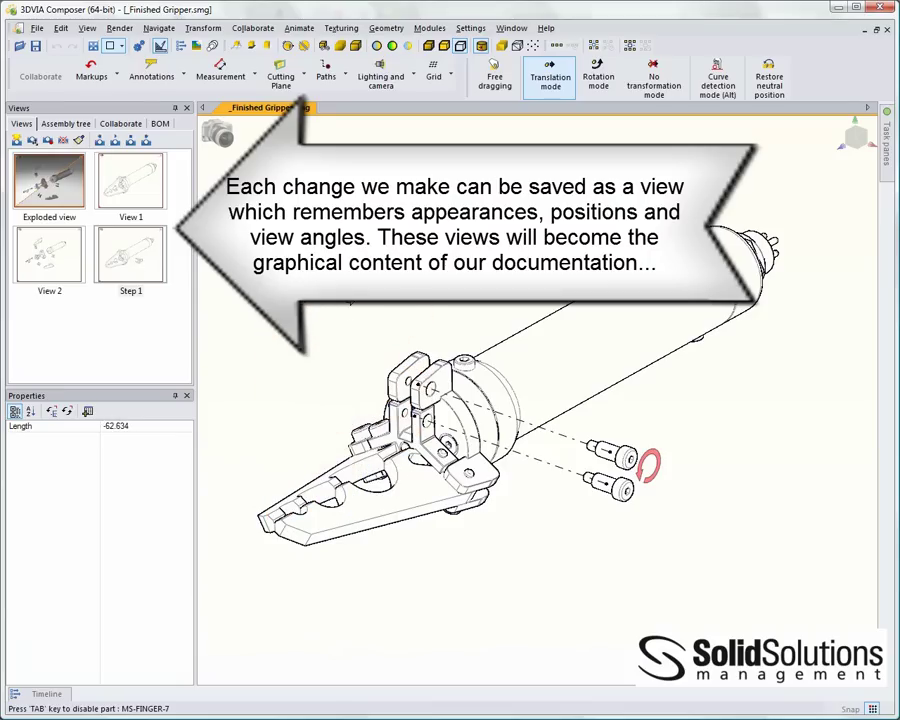
{"action": "left_click", "coordinate": [320, 379]}
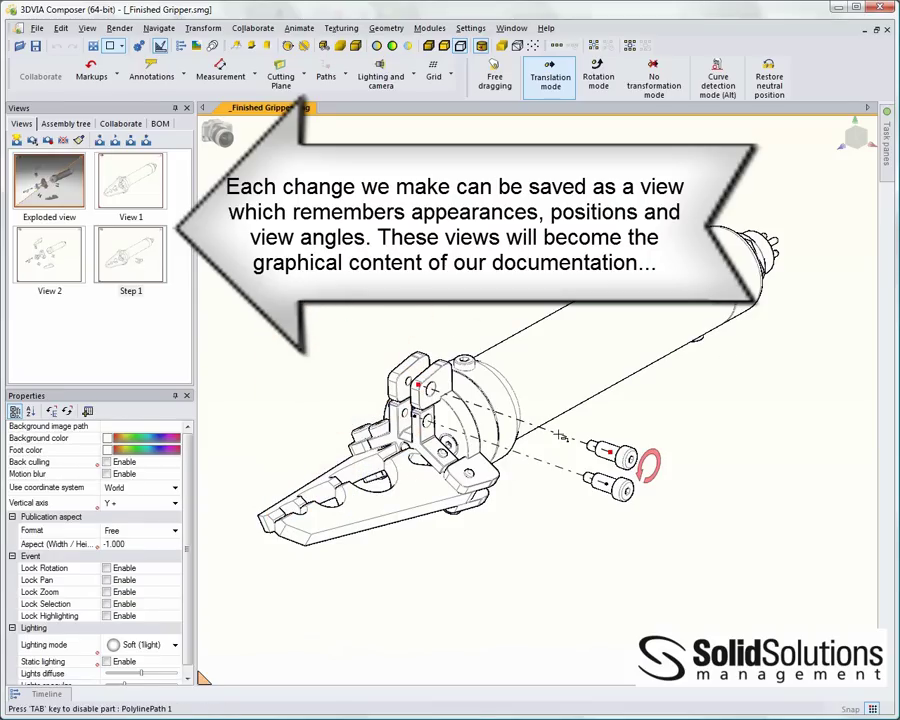
{"action": "left_click", "coordinate": [563, 437]}
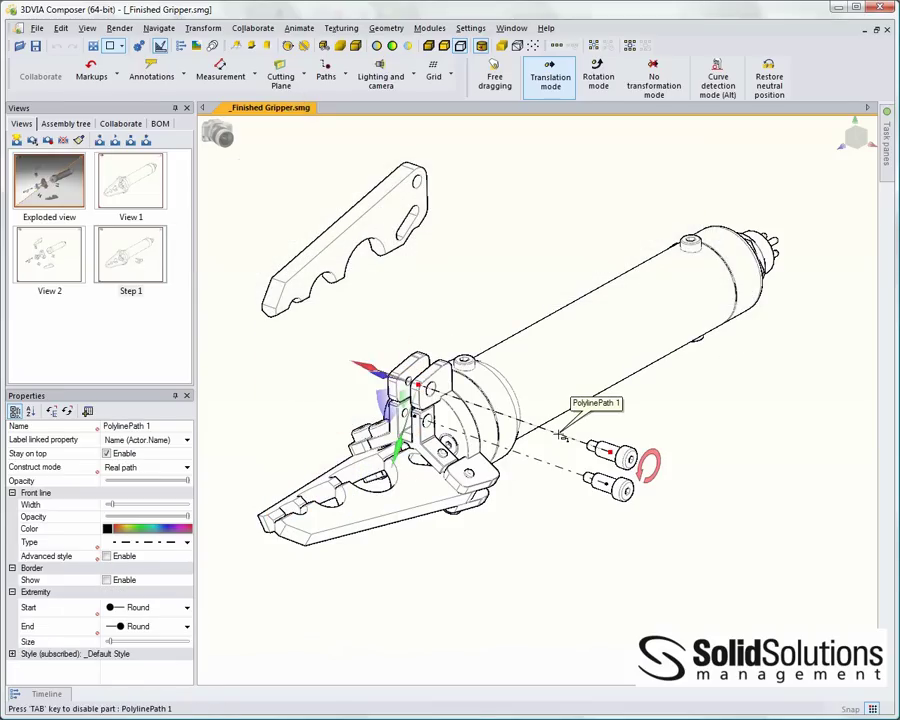
{"action": "left_click", "coordinate": [546, 465]}
{"action": "left_click", "coordinate": [546, 465]}
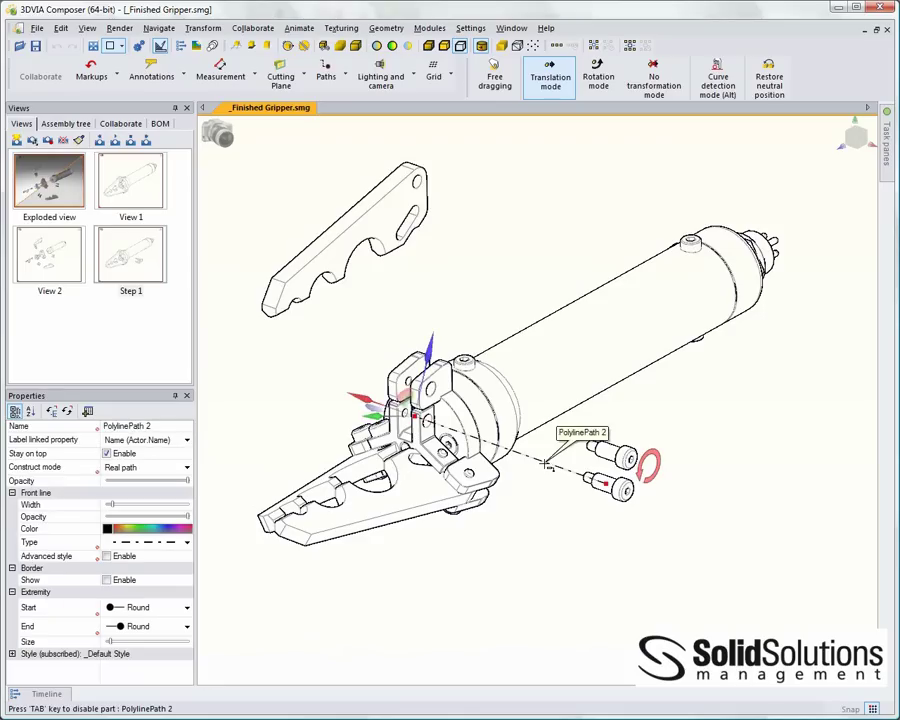
{"action": "left_click", "coordinate": [650, 460]}
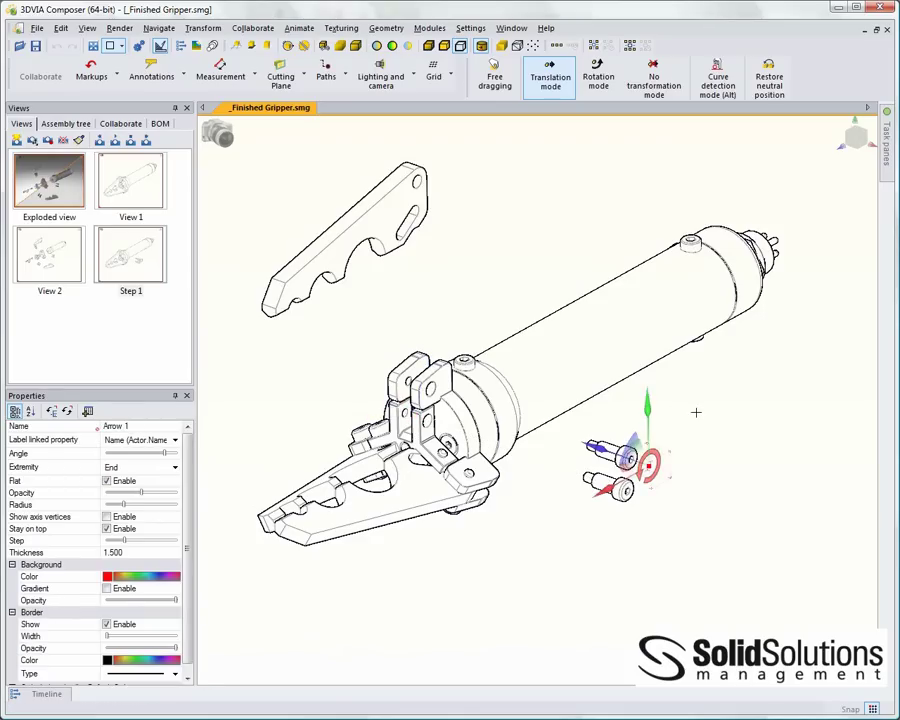
{"action": "left_click", "coordinate": [455, 325]}
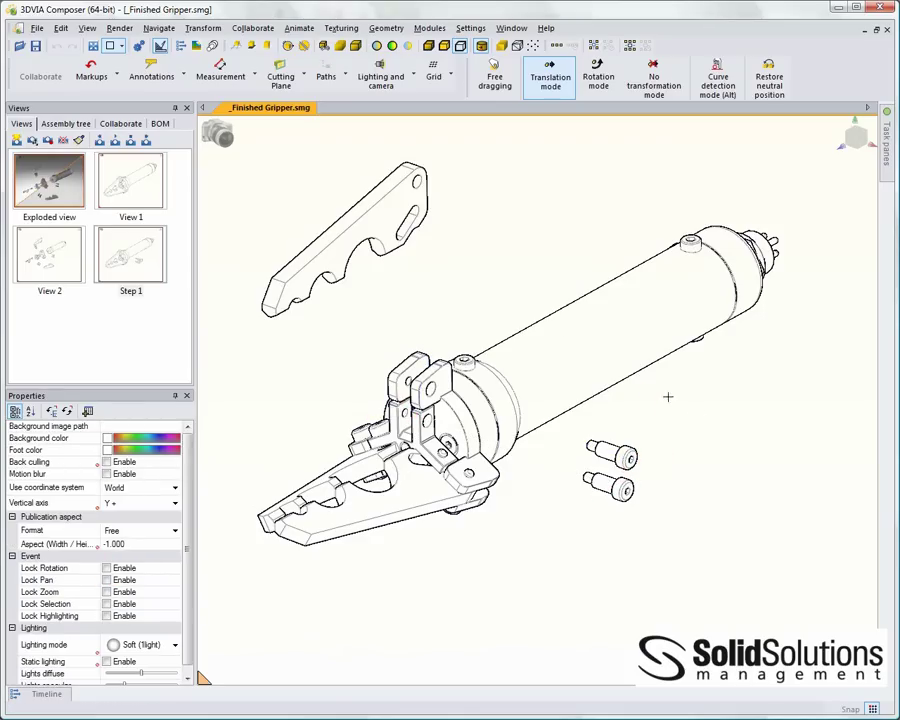
{"action": "left_click", "coordinate": [403, 205]}
{"action": "left_click", "coordinate": [345, 78]}
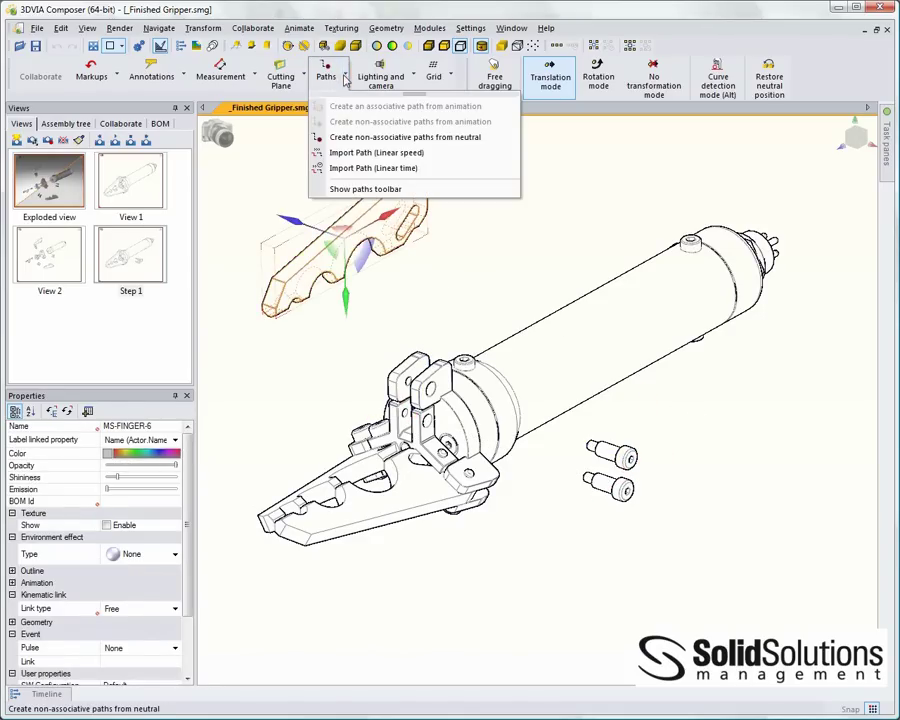
Step: Create a non-associative dashed trail line, PolylinePath 3, from MS-FINGER-6 back to the gripper body
{"action": "left_click", "coordinate": [354, 136]}
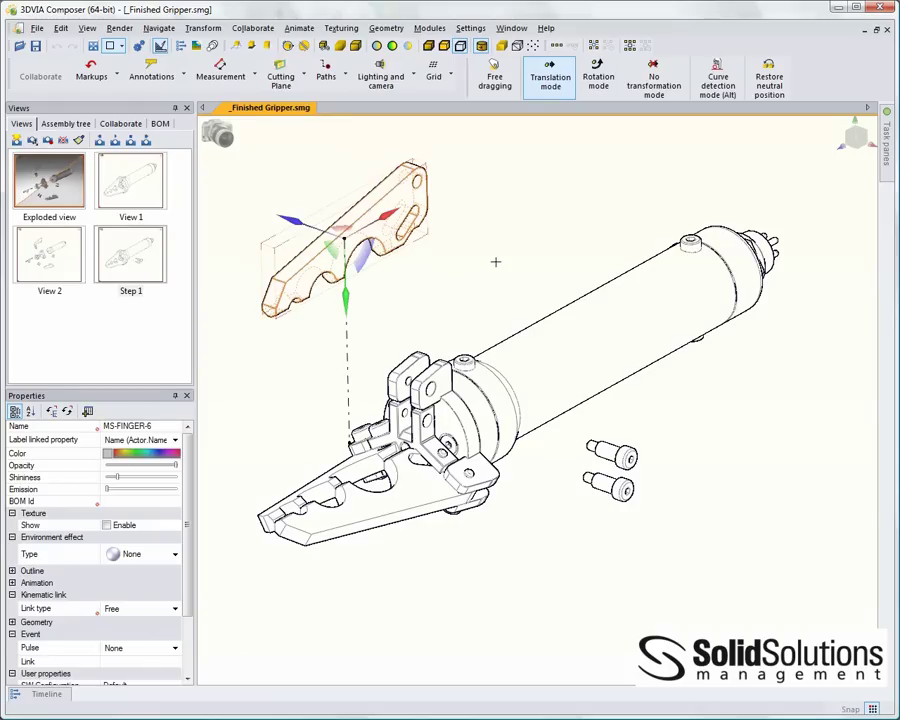
{"action": "left_click", "coordinate": [446, 301]}
{"action": "left_click", "coordinate": [349, 344]}
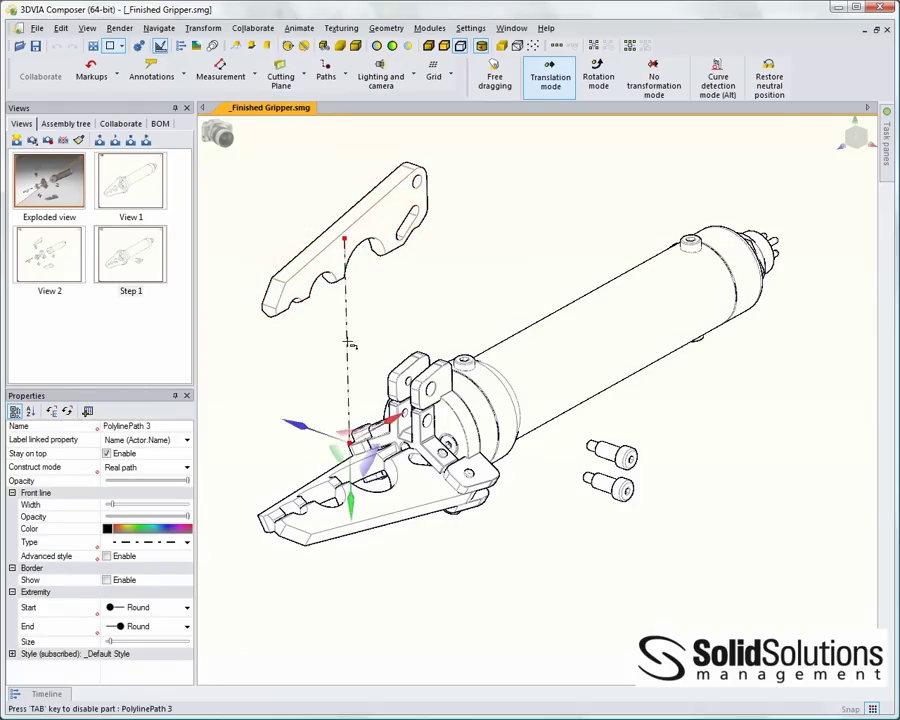
{"action": "left_click", "coordinate": [407, 307]}
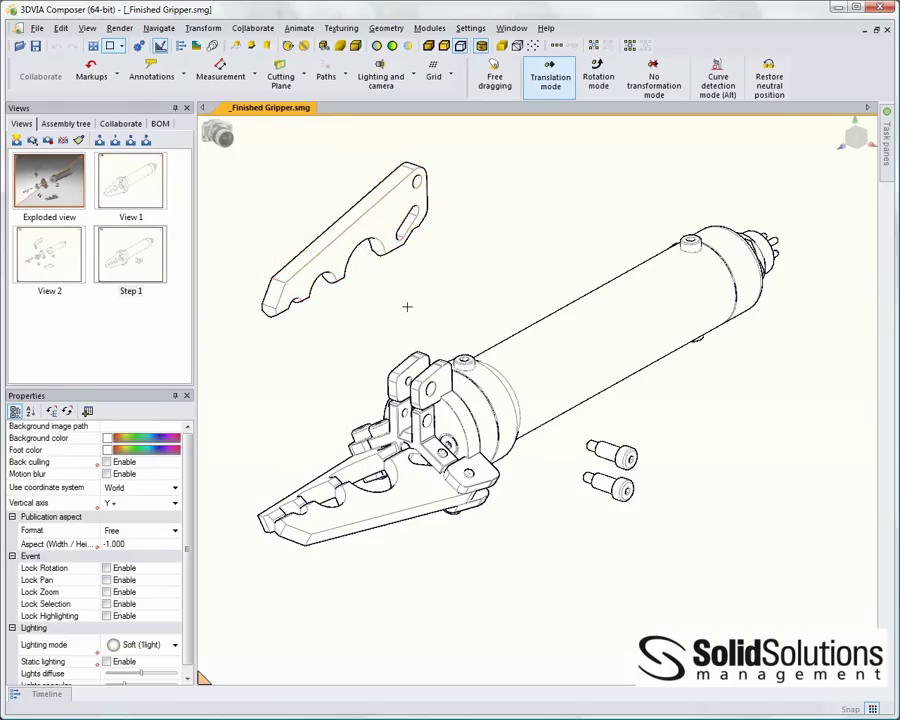
{"action": "left_click", "coordinate": [116, 77]}
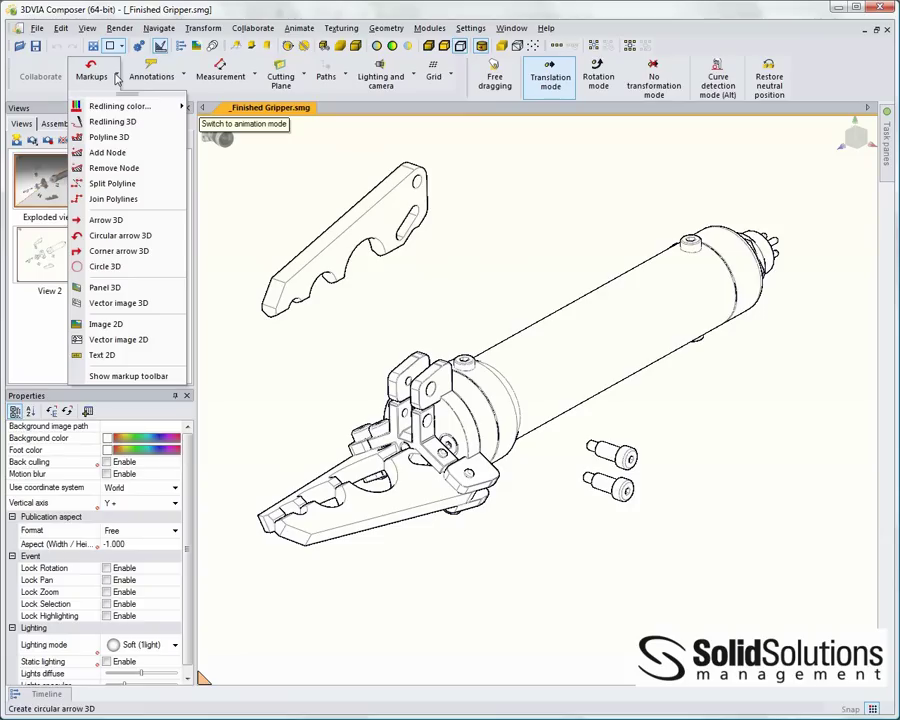
Step: Add Arrow 2, a red 3D arrow from the gripper body to the lifted finger, with thickness 3
{"action": "left_click", "coordinate": [110, 220]}
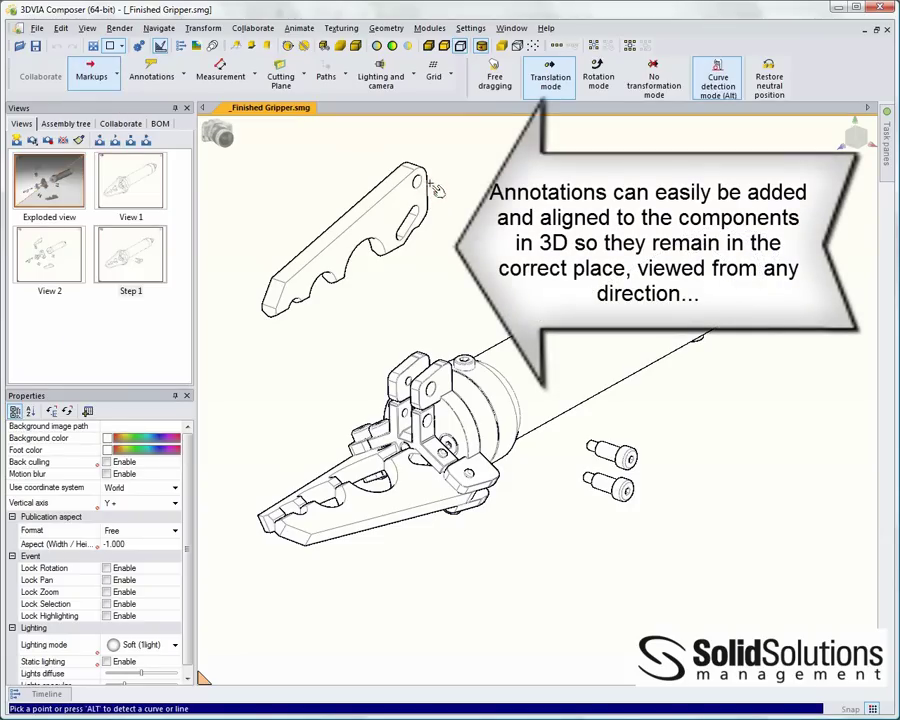
{"action": "left_click", "coordinate": [428, 200]}
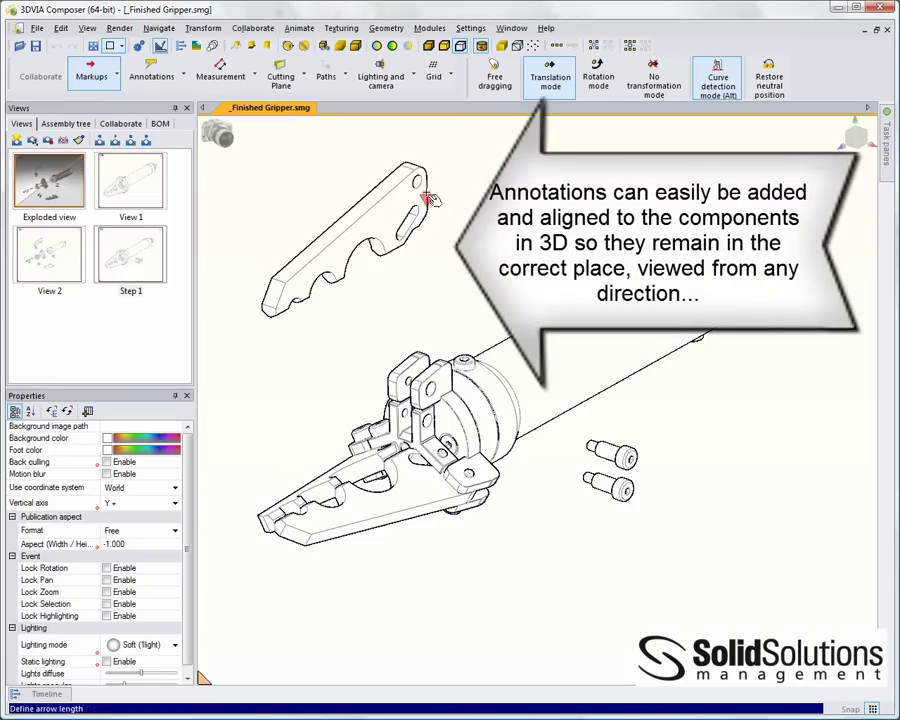
{"action": "left_click", "coordinate": [430, 356]}
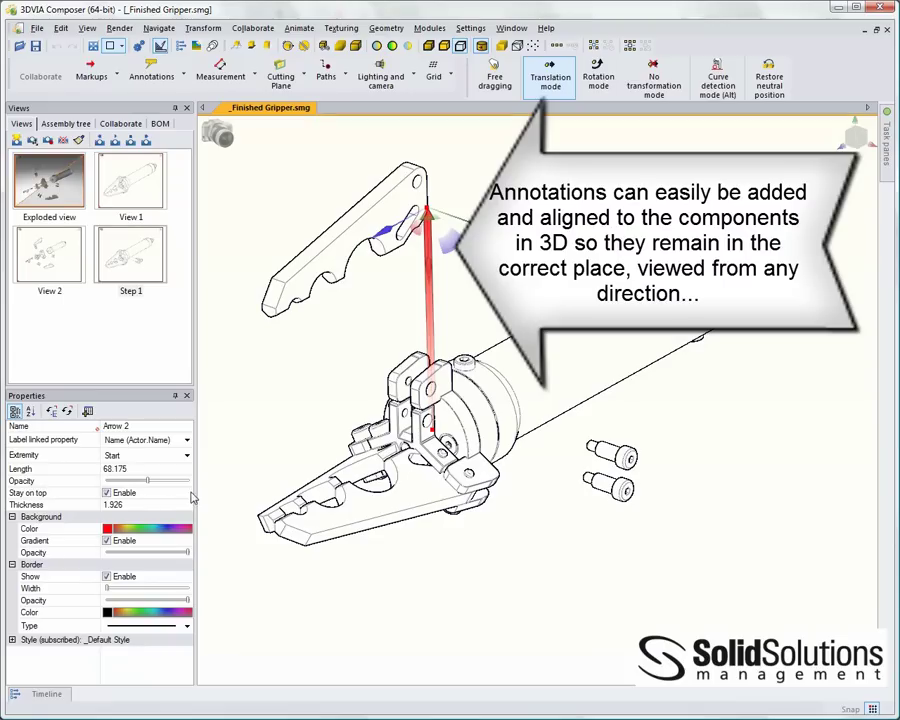
{"action": "left_click", "coordinate": [62, 506]}
{"action": "type", "text": "3"}
{"action": "key", "text": "Return"}
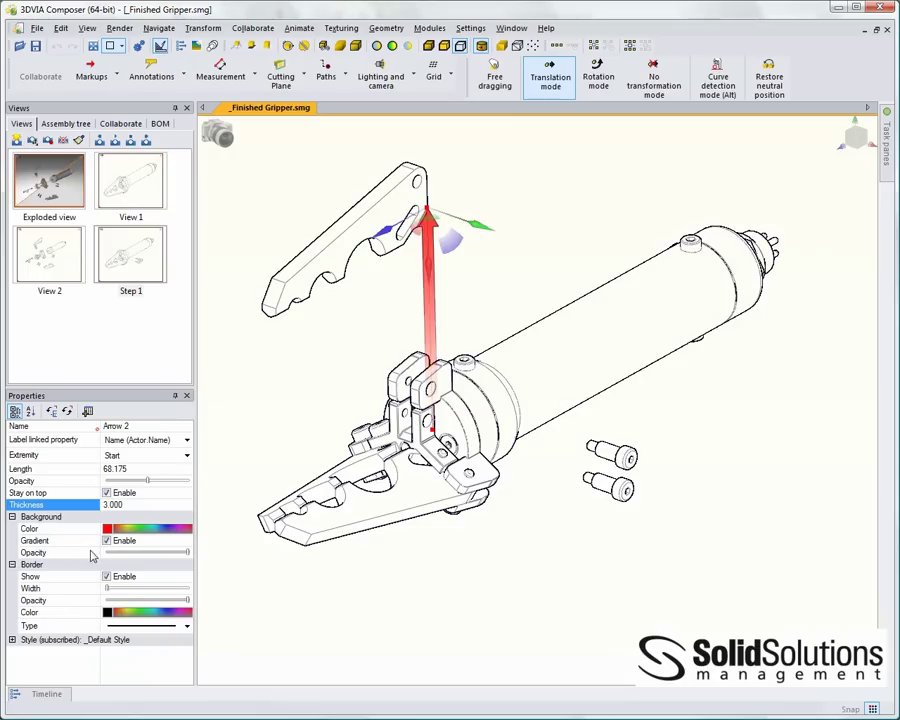
{"action": "left_click", "coordinate": [225, 240]}
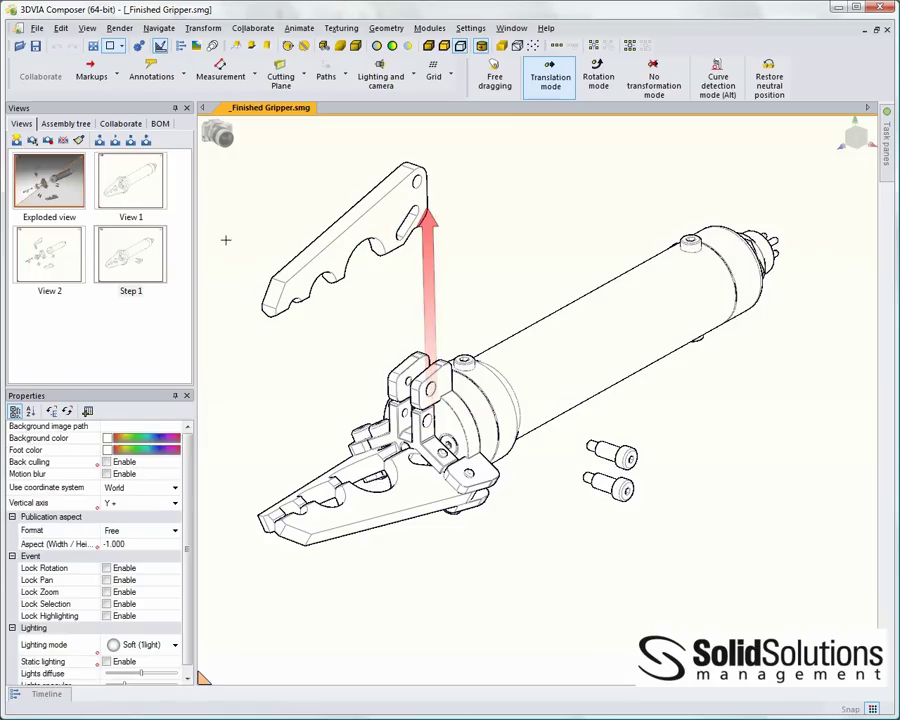
Step: Store the lifted finger and arrow as a view named 'Step 2', then reapply the exploded View 2
{"action": "left_click", "coordinate": [16, 140]}
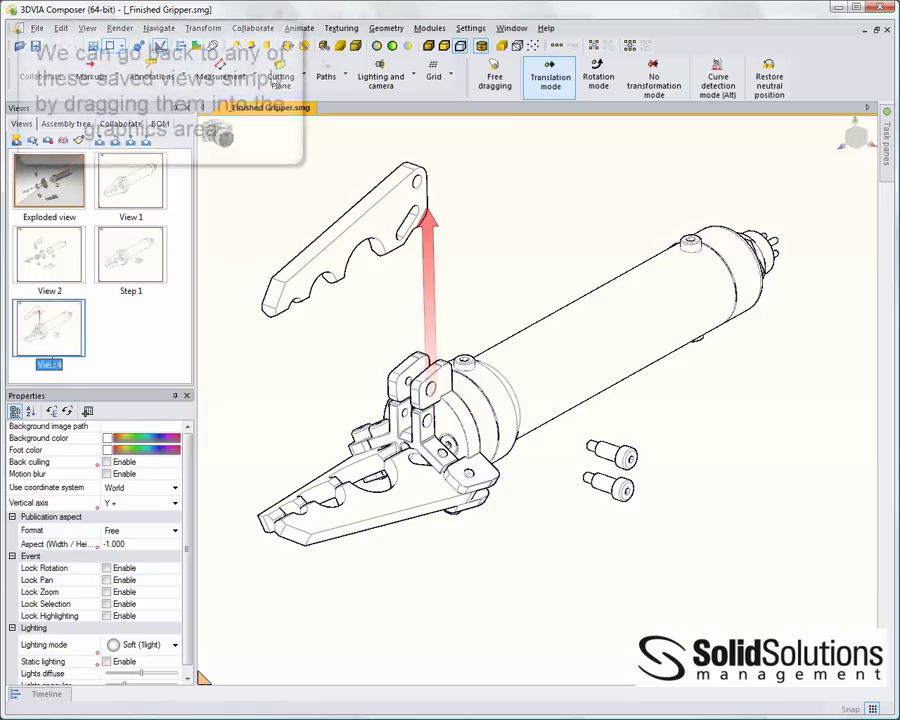
{"action": "type", "text": "Step 2"}
{"action": "key", "text": "Return"}
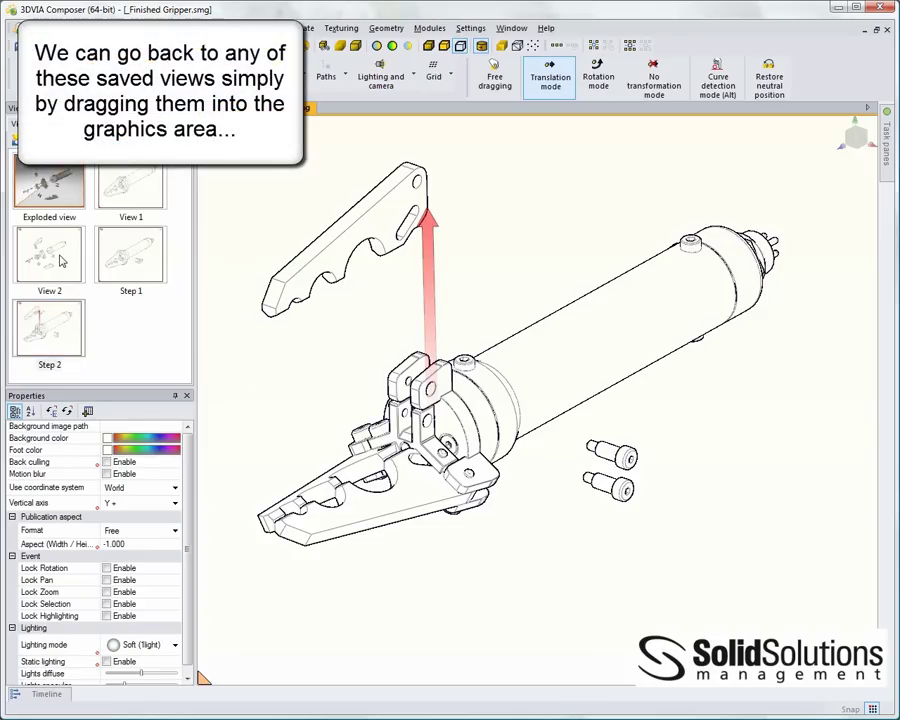
{"action": "left_click_drag", "start_coordinate": [62, 261], "coordinate": [287, 385]}
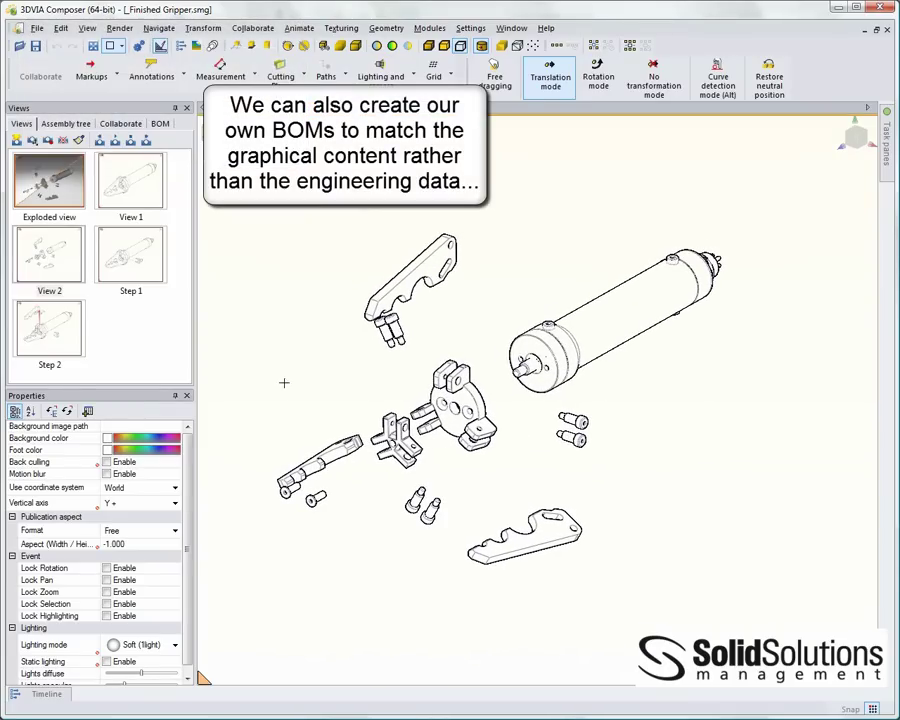
Step: Generate BOM IDs for the visible gripper parts only
{"action": "left_click", "coordinate": [161, 126]}
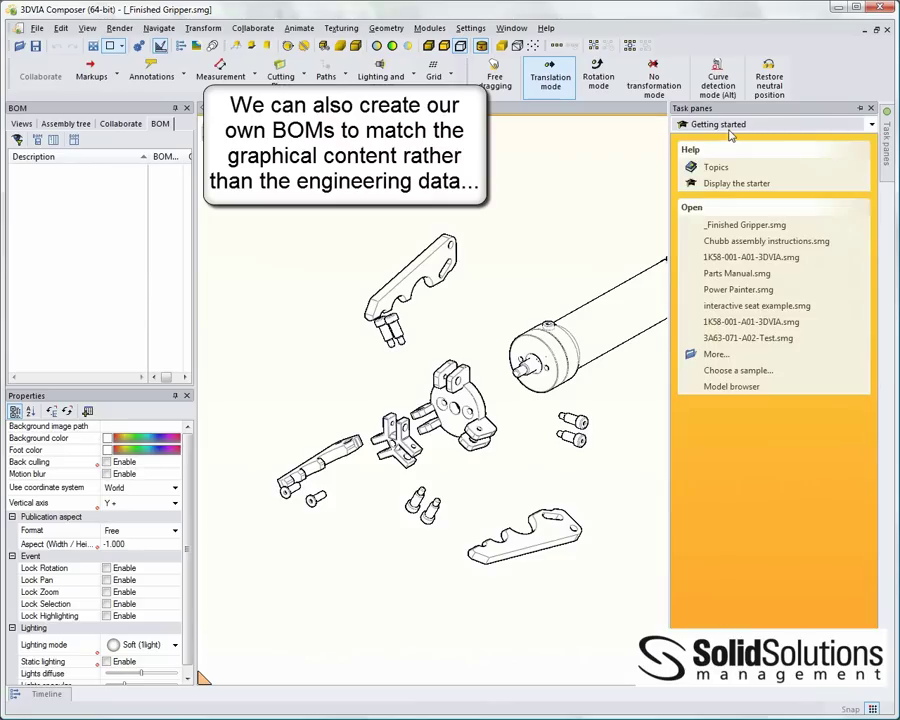
{"action": "left_click", "coordinate": [740, 124]}
{"action": "left_click", "coordinate": [712, 309]}
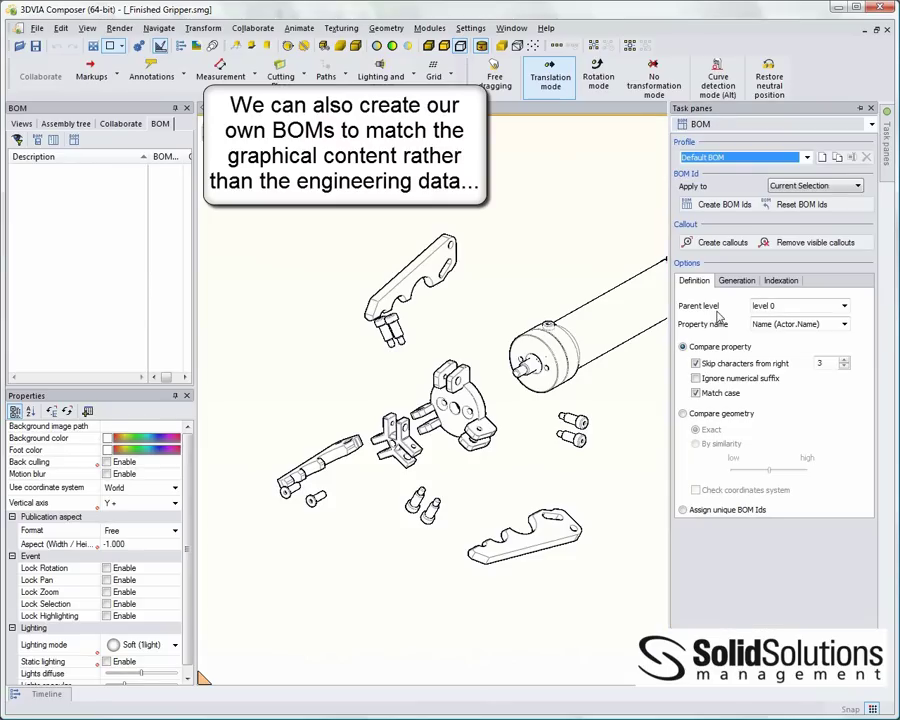
{"action": "left_click", "coordinate": [815, 185]}
{"action": "left_click", "coordinate": [800, 196]}
{"action": "left_click", "coordinate": [728, 205]}
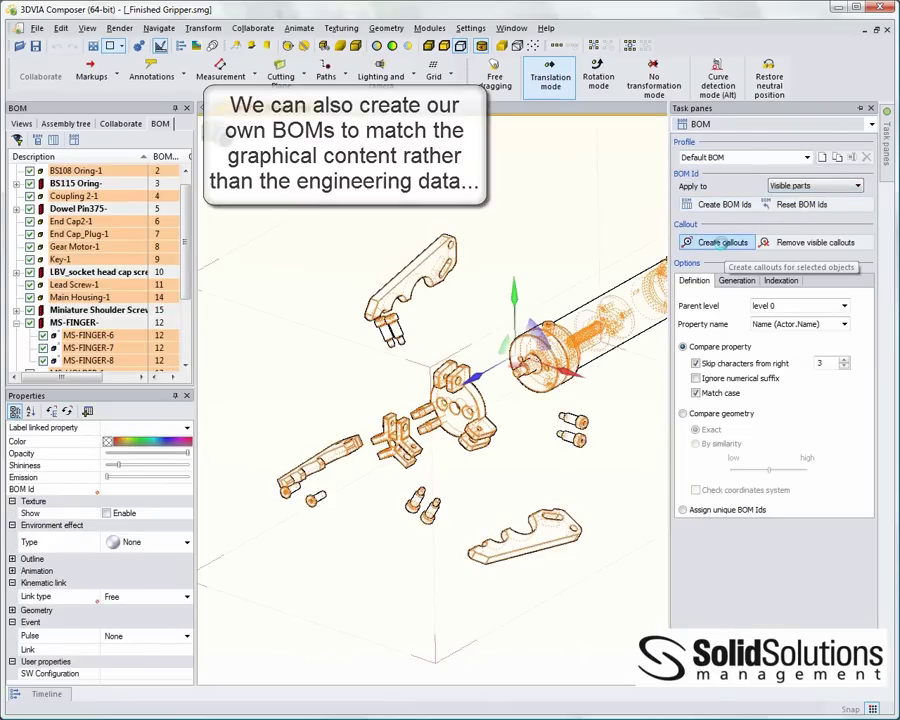
Step: Try BOM callouts on the rotated model, remove them, and preview a technical illustration SVG
{"action": "left_click", "coordinate": [723, 243]}
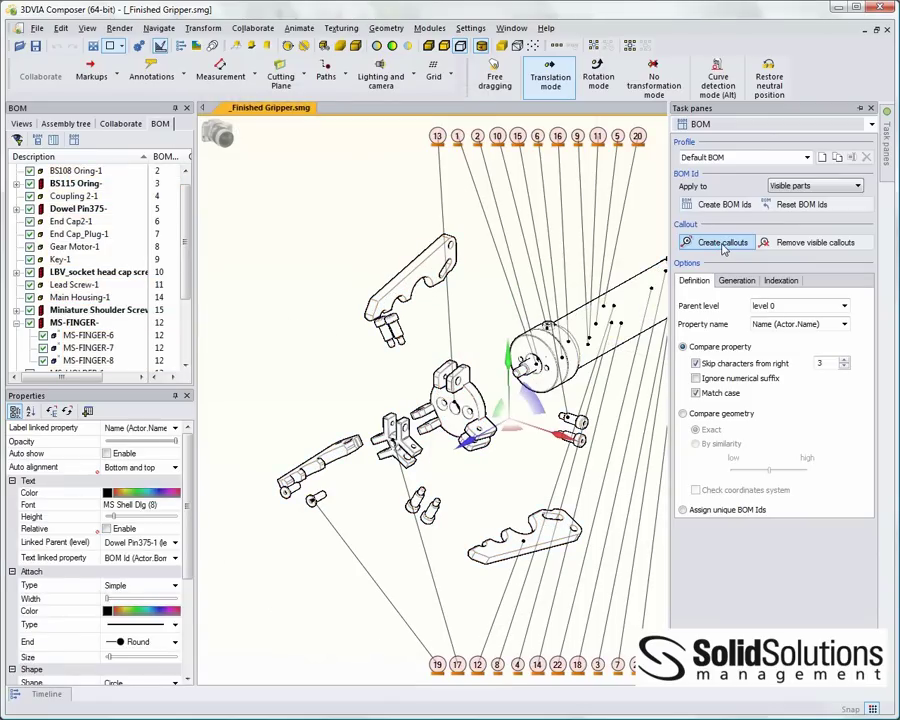
{"action": "left_click_drag", "start_coordinate": [288, 200], "coordinate": [250, 323]}
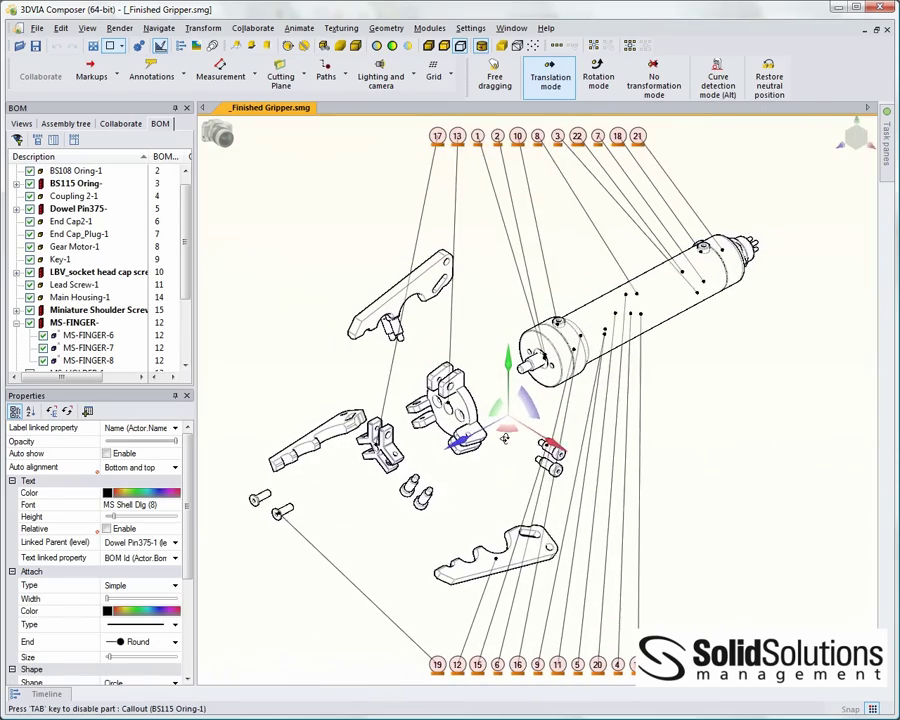
{"action": "left_click", "coordinate": [794, 240]}
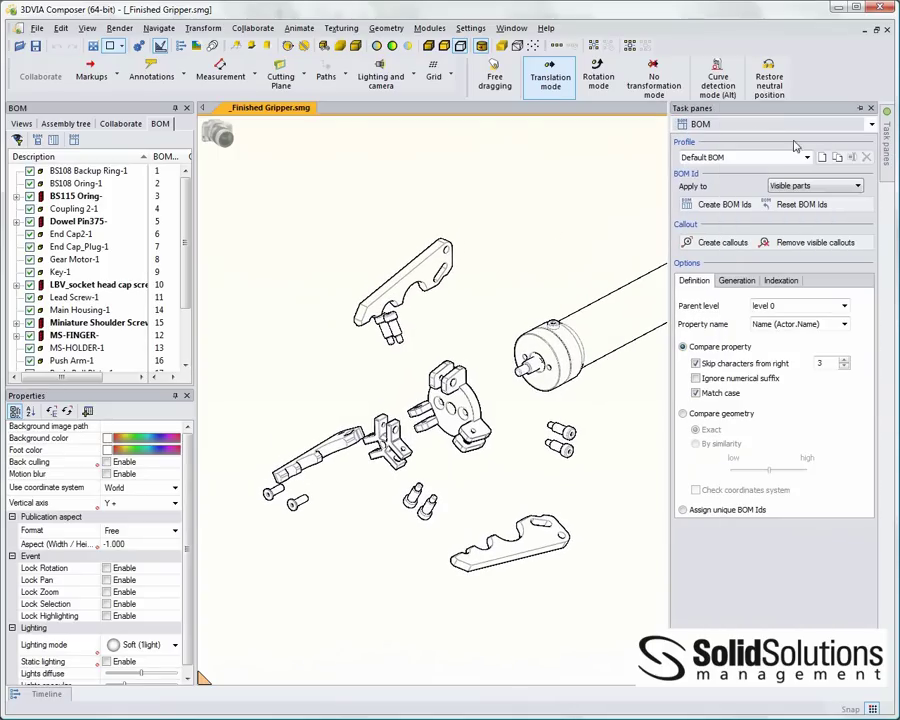
{"action": "left_click", "coordinate": [870, 124]}
{"action": "left_click", "coordinate": [735, 265]}
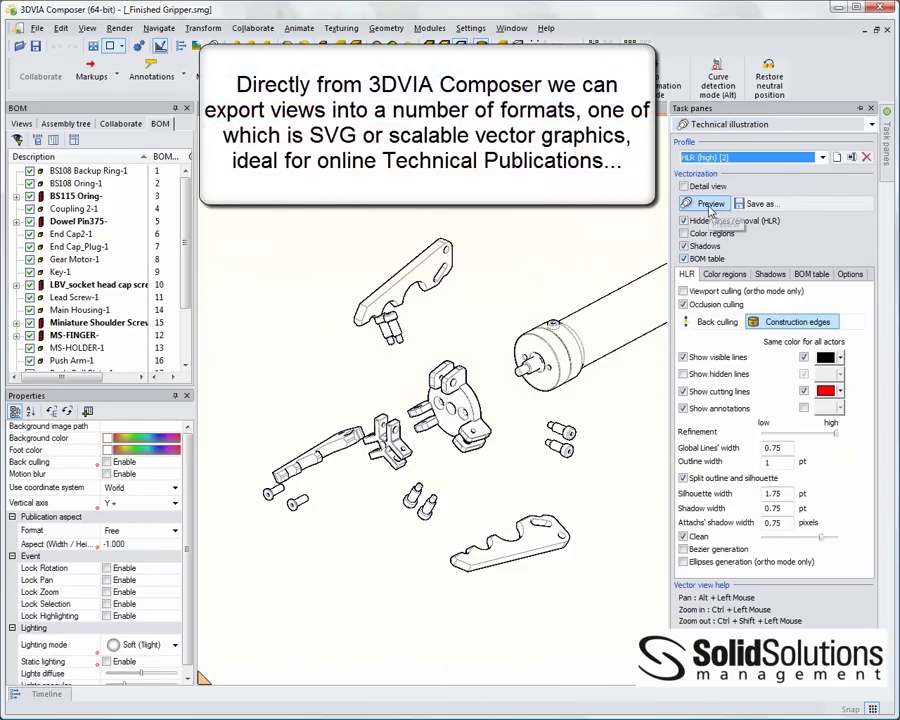
{"action": "left_click", "coordinate": [711, 205]}
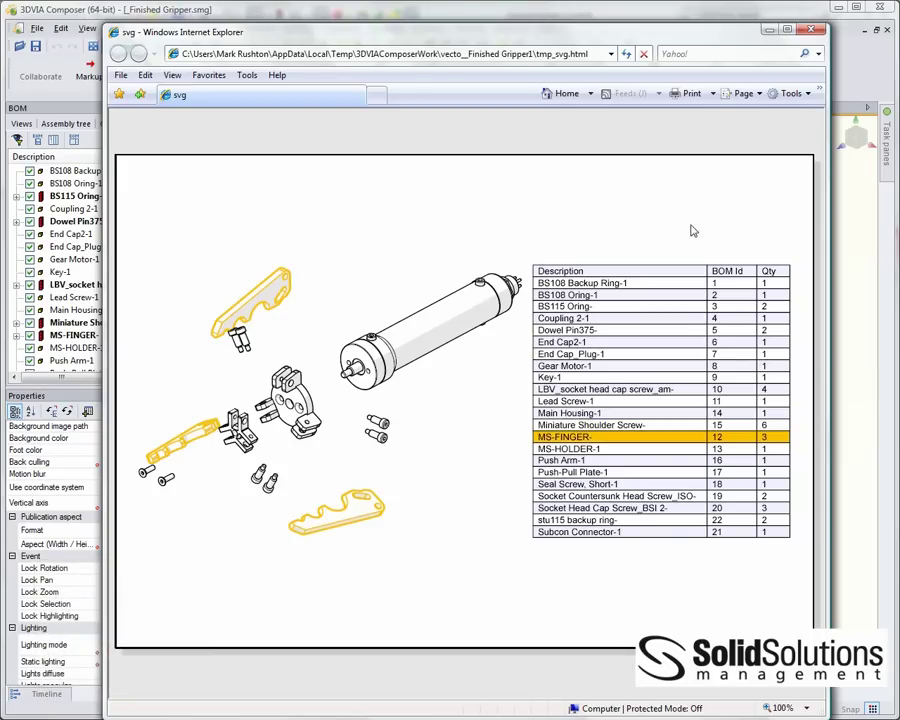
Step: Check the SVG preview's BOM rows linking to the finger parts, then close Internet Explorer
{"action": "left_click", "coordinate": [814, 36]}
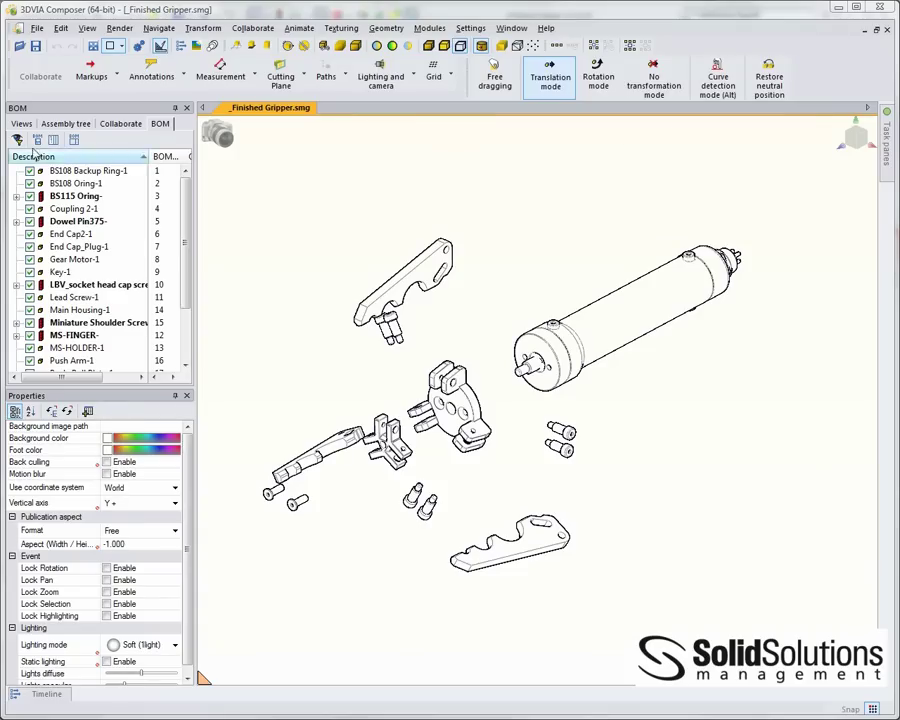
Step: Apply View 1 to show the assembled gripper as line art, dismissing the view-changed prompt, and zoom in
{"action": "left_click", "coordinate": [20, 123]}
{"action": "scroll", "coordinate": [275, 247], "scroll_direction": "up", "scroll_amount": 2}
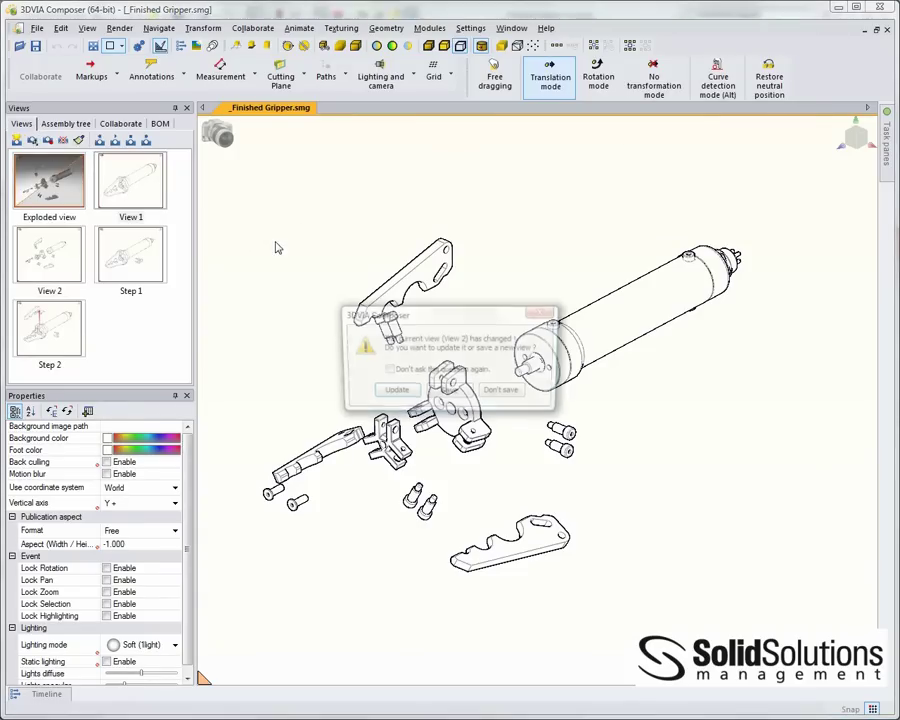
{"action": "left_click", "coordinate": [504, 390]}
{"action": "scroll", "coordinate": [516, 396], "scroll_direction": "up", "scroll_amount": 5}
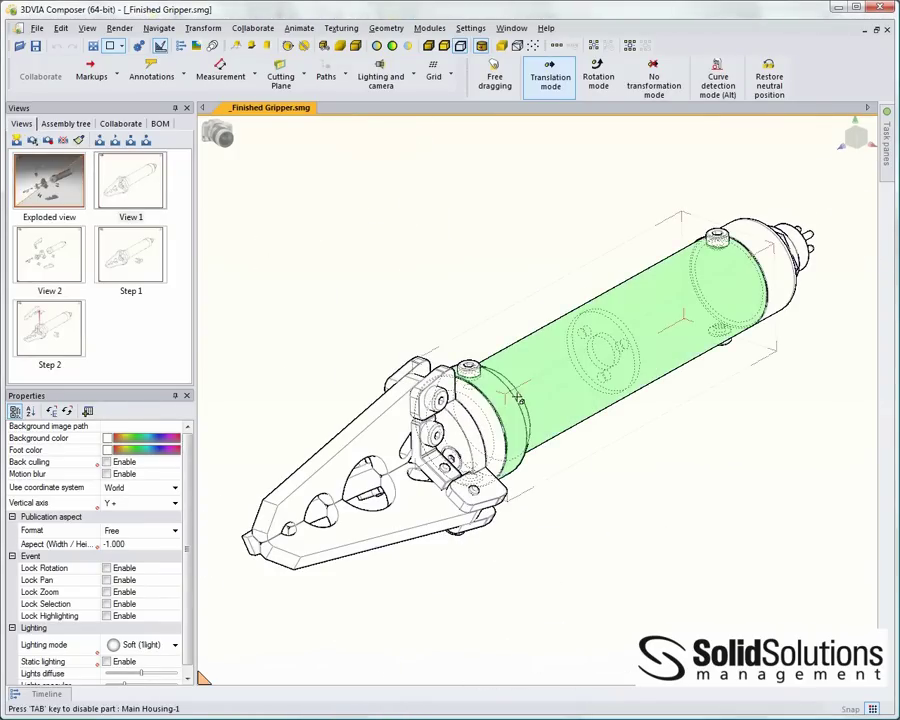
{"action": "left_click", "coordinate": [885, 140]}
{"action": "left_click", "coordinate": [800, 124]}
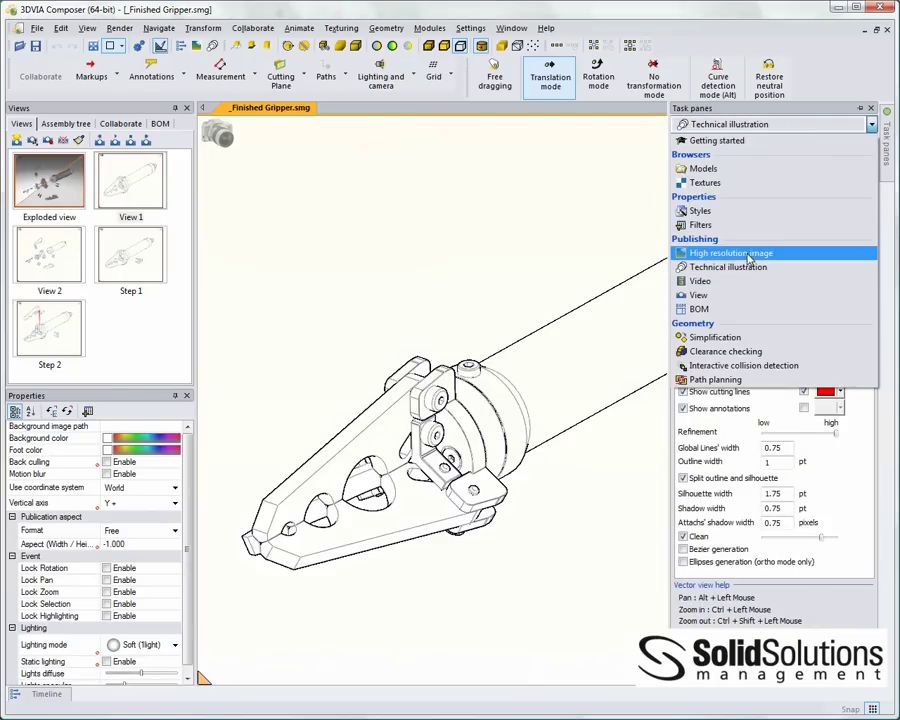
Step: Save a 1950×2250 pixel, 300 dpi JPEG named 'Front cover', then hide the image area
{"action": "left_click", "coordinate": [749, 257]}
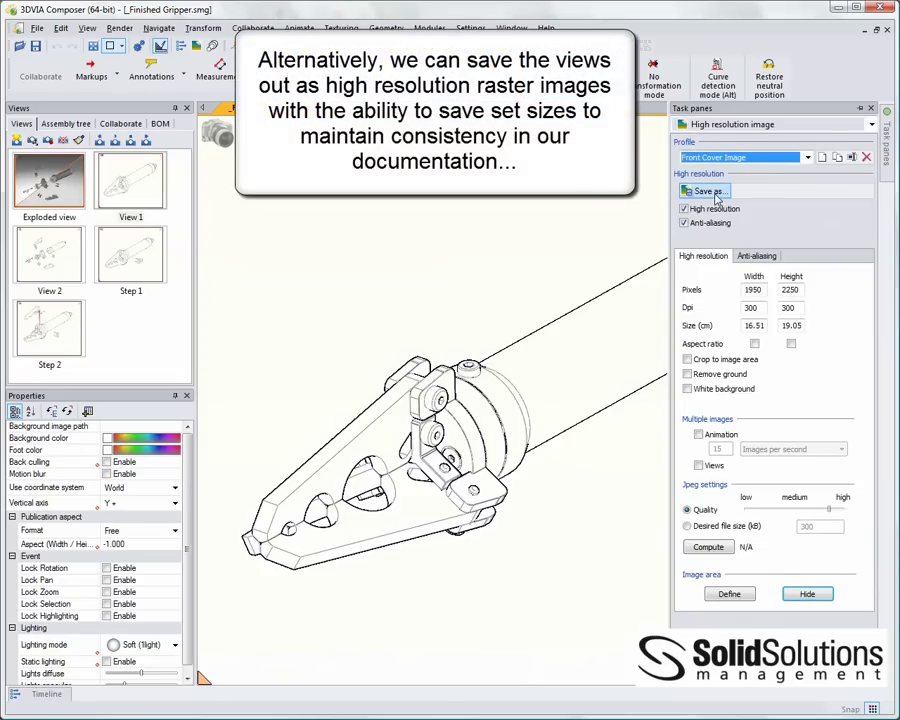
{"action": "left_click", "coordinate": [709, 191]}
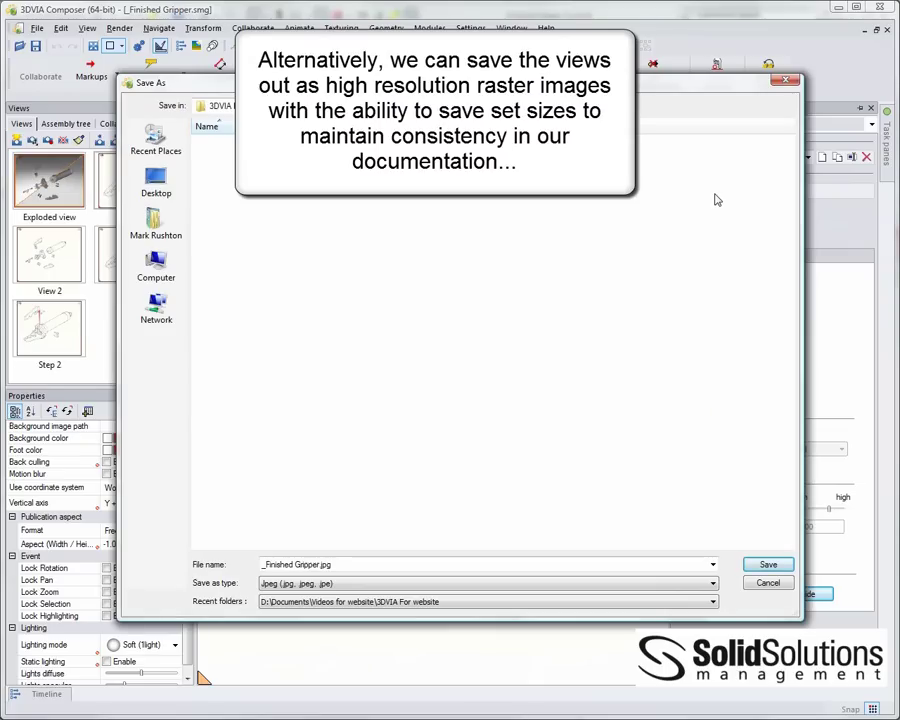
{"action": "type", "text": "Front cover"}
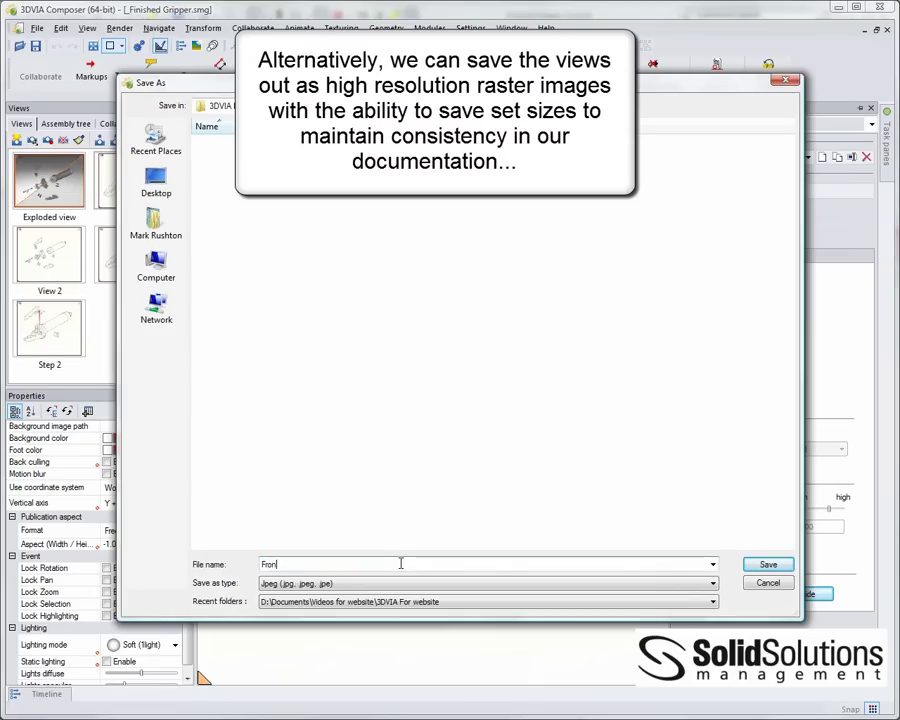
{"action": "left_click", "coordinate": [766, 565]}
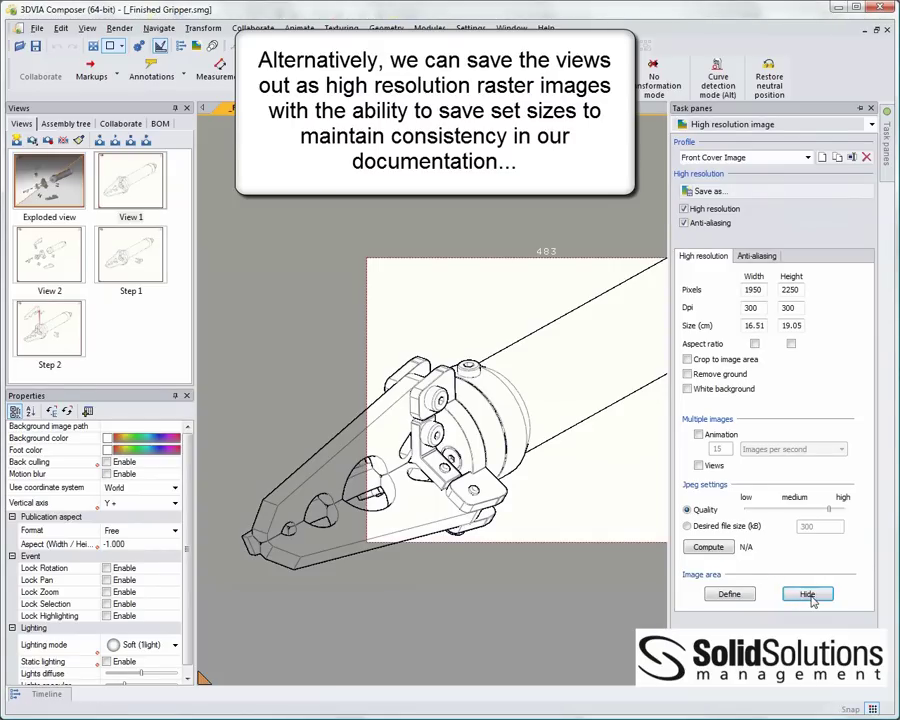
{"action": "left_click", "coordinate": [808, 594]}
Step: Export all saved views as 600×450 JPEGs with the Small Images profile into the 3DVIA For website folder
{"action": "left_click", "coordinate": [728, 162]}
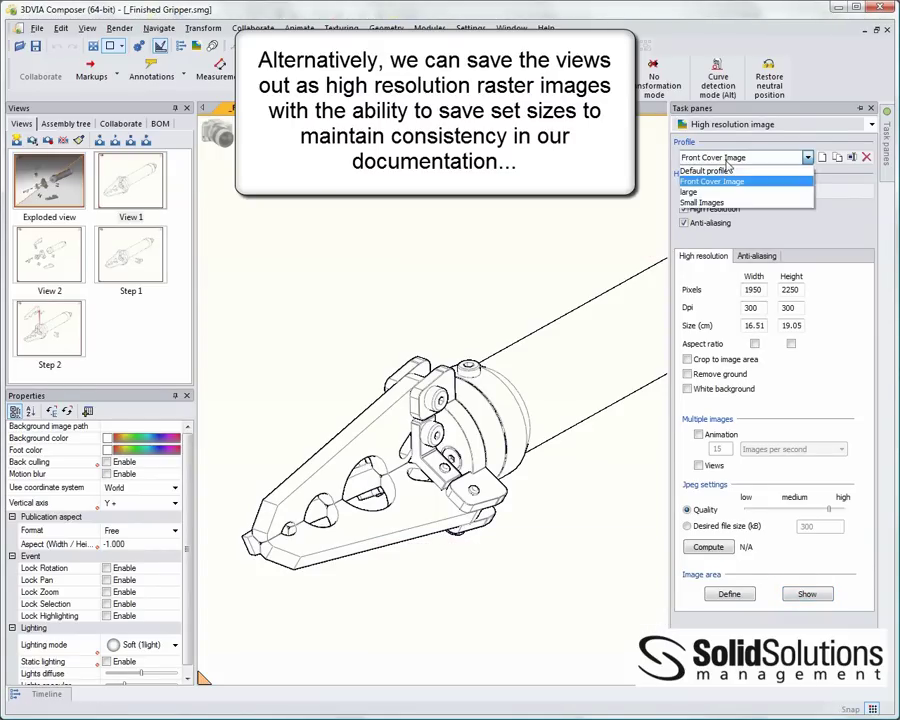
{"action": "left_click", "coordinate": [712, 200]}
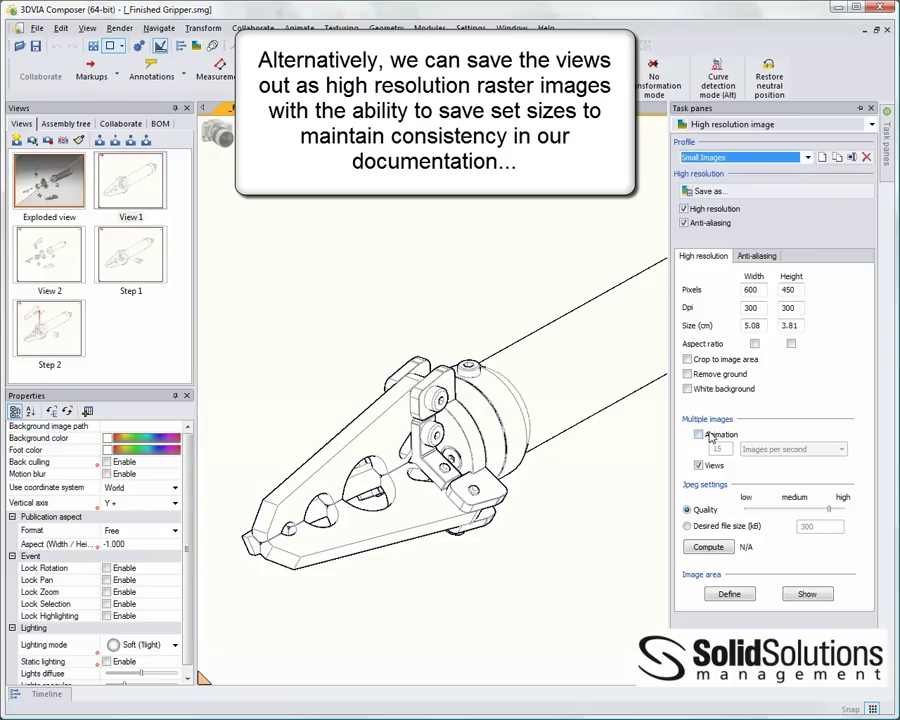
{"action": "left_click", "coordinate": [707, 191]}
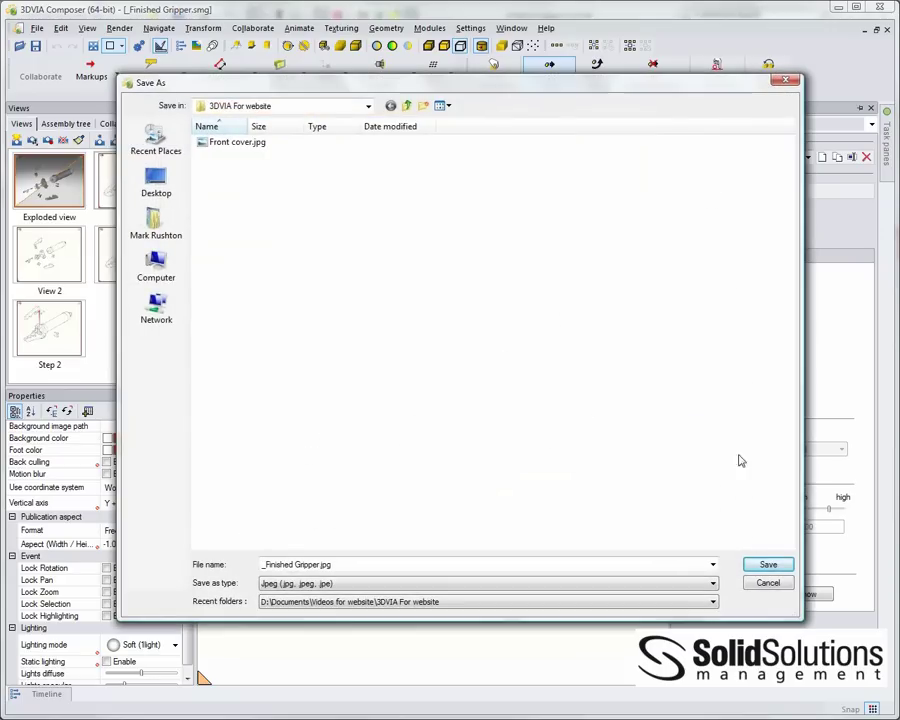
{"action": "key", "text": "Return"}
{"action": "left_click", "coordinate": [452, 392]}
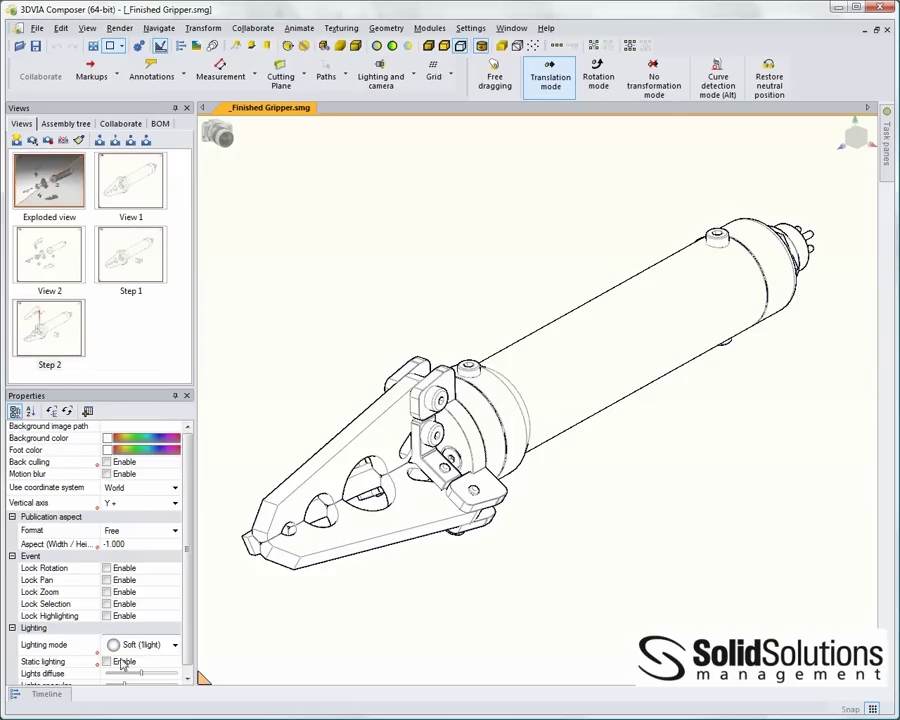
Step: Aim the Digger magnifier at the cylinder end, zooming and rotating the detail
{"action": "scroll", "coordinate": [647, 457], "scroll_direction": "down", "scroll_amount": 3}
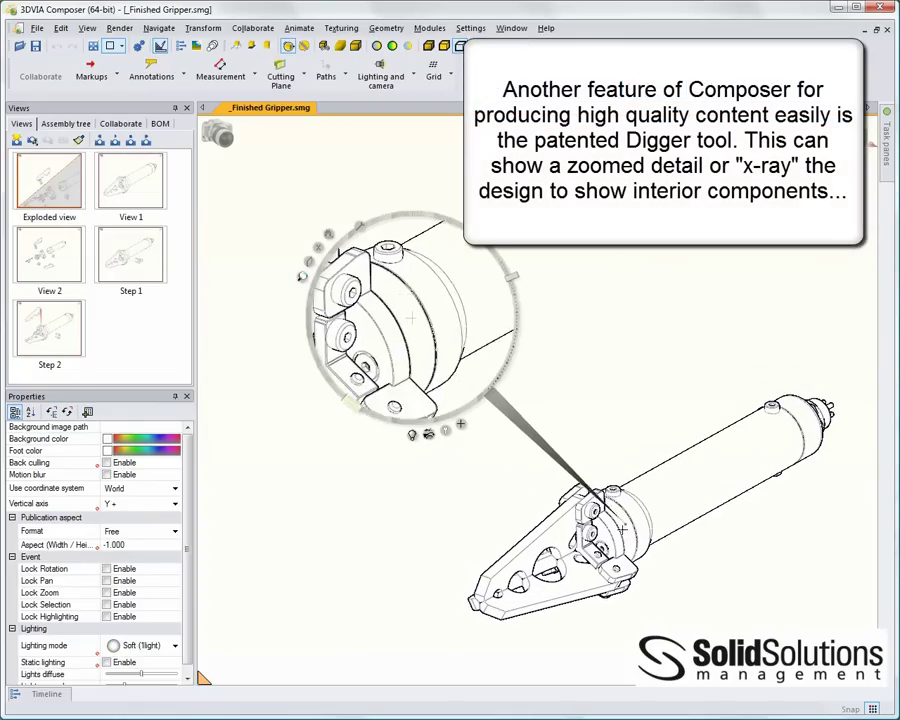
{"action": "left_click_drag", "start_coordinate": [620, 531], "coordinate": [571, 560]}
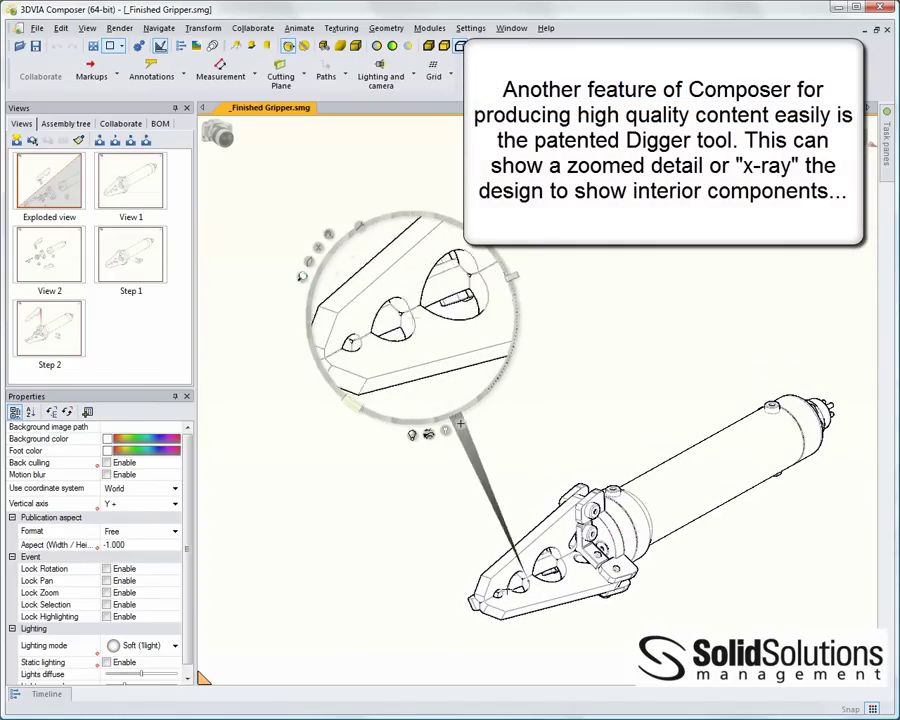
{"action": "mouse_move", "coordinate": [412, 318]}
{"action": "left_mouse_down"}
{"action": "mouse_move", "coordinate": [407, 388]}
{"action": "mouse_move", "coordinate": [310, 427]}
{"action": "mouse_move", "coordinate": [320, 416]}
{"action": "left_mouse_up"}
{"action": "left_click_drag", "start_coordinate": [426, 445], "coordinate": [709, 480]}
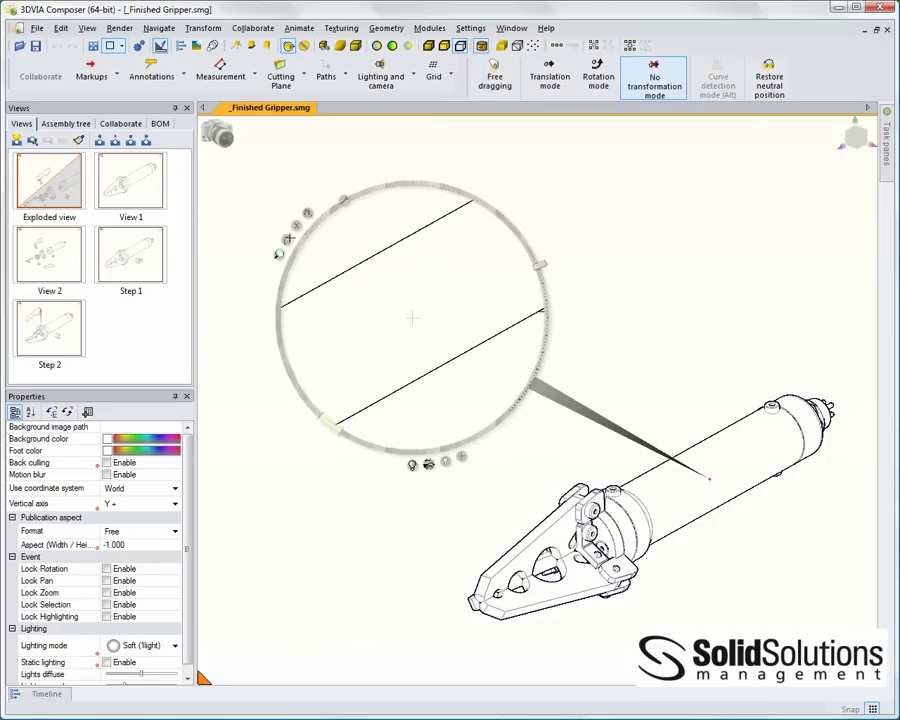
{"action": "left_click_drag", "start_coordinate": [294, 232], "coordinate": [286, 239]}
{"action": "left_click_drag", "start_coordinate": [344, 200], "coordinate": [386, 204]}
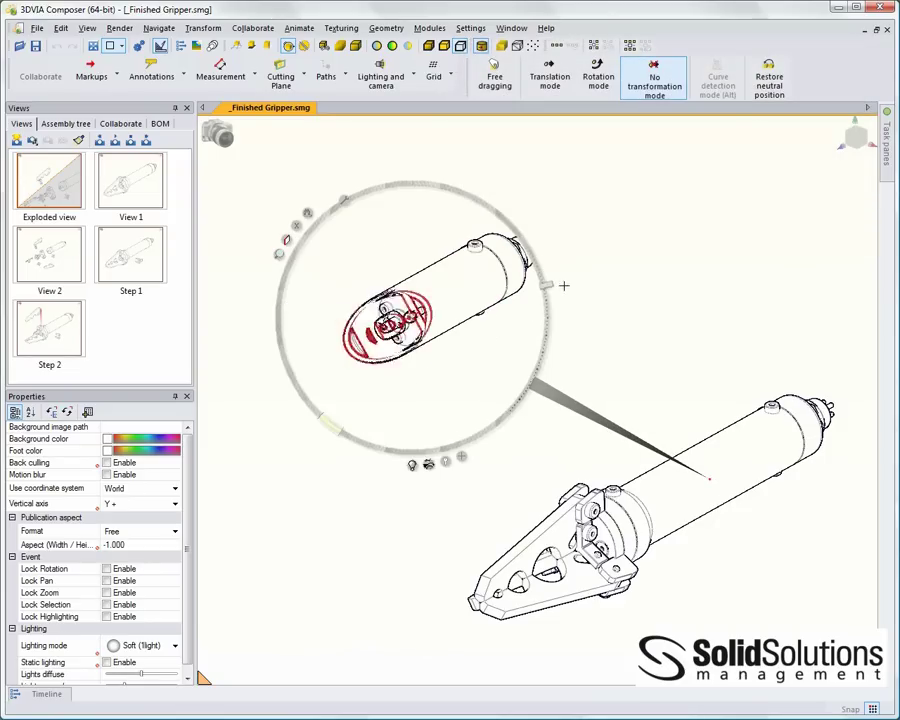
Step: Peel back the cylinder shell with the Digger to partly reveal the rod and spring
{"action": "left_click_drag", "start_coordinate": [299, 226], "coordinate": [307, 213]}
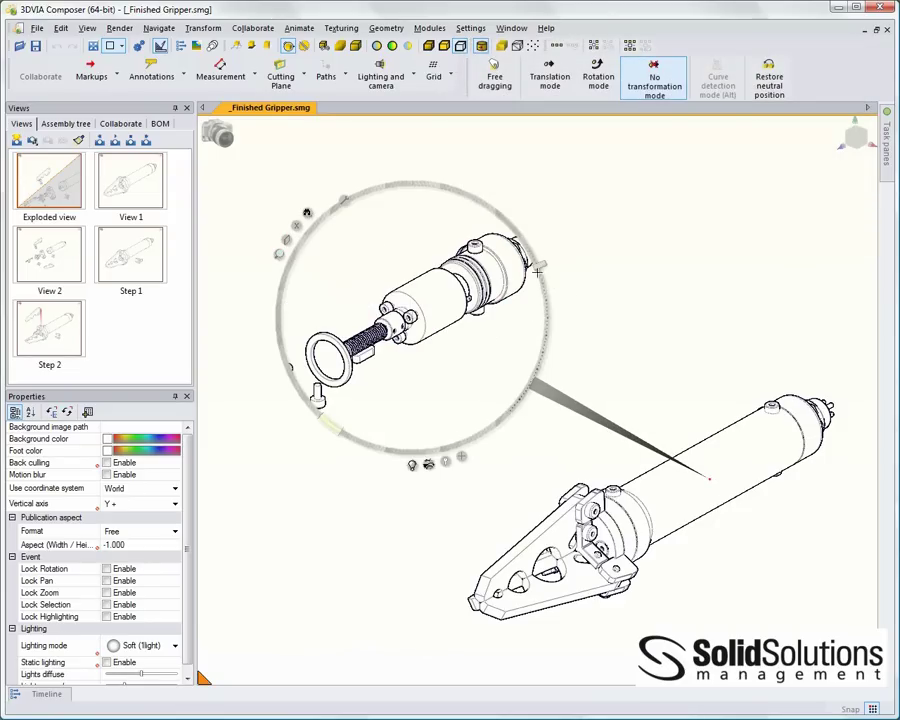
{"action": "left_click_drag", "start_coordinate": [537, 272], "coordinate": [556, 312]}
{"action": "left_click_drag", "start_coordinate": [299, 226], "coordinate": [297, 225]}
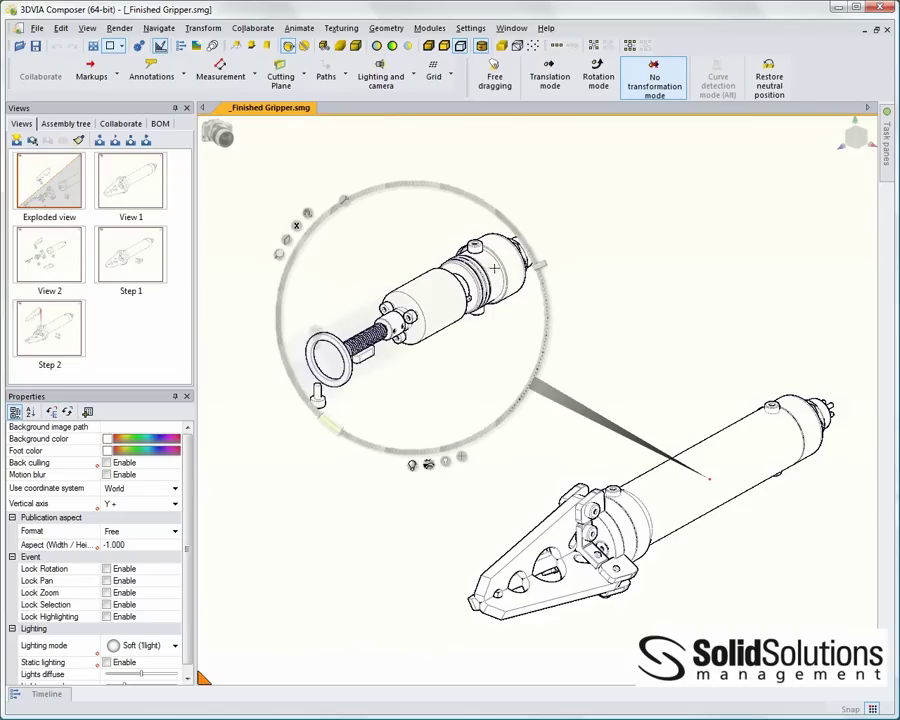
{"action": "left_click_drag", "start_coordinate": [537, 268], "coordinate": [548, 288]}
Step: Turn the detail into the 2D image Image 2D 2 and give it a black border
{"action": "left_click", "coordinate": [429, 464]}
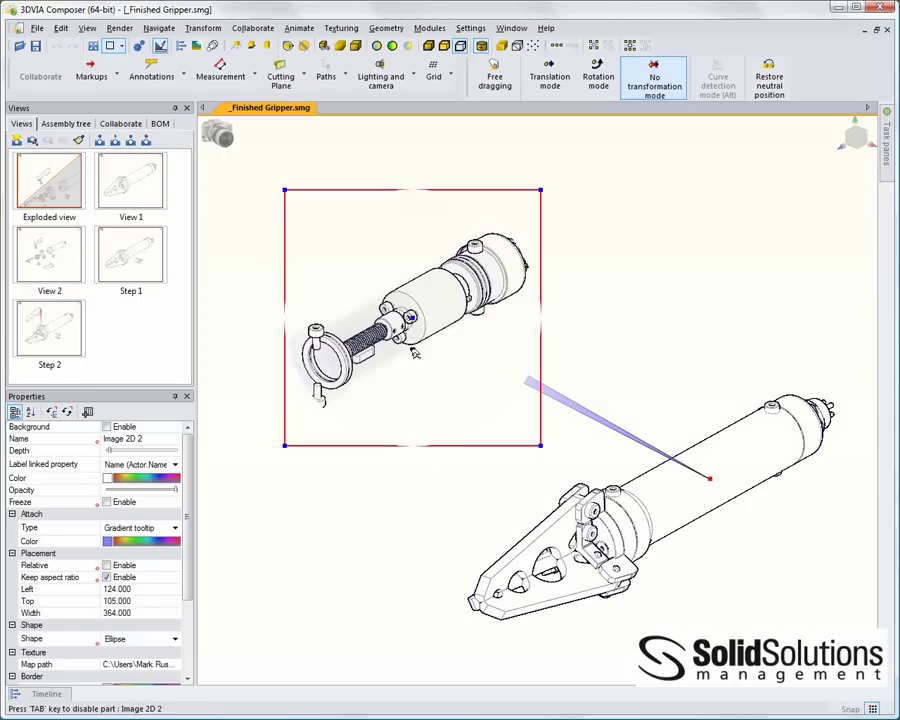
{"action": "left_click_drag", "start_coordinate": [190, 489], "coordinate": [190, 531]}
{"action": "scroll", "coordinate": [160, 560], "scroll_direction": "down", "scroll_amount": 2}
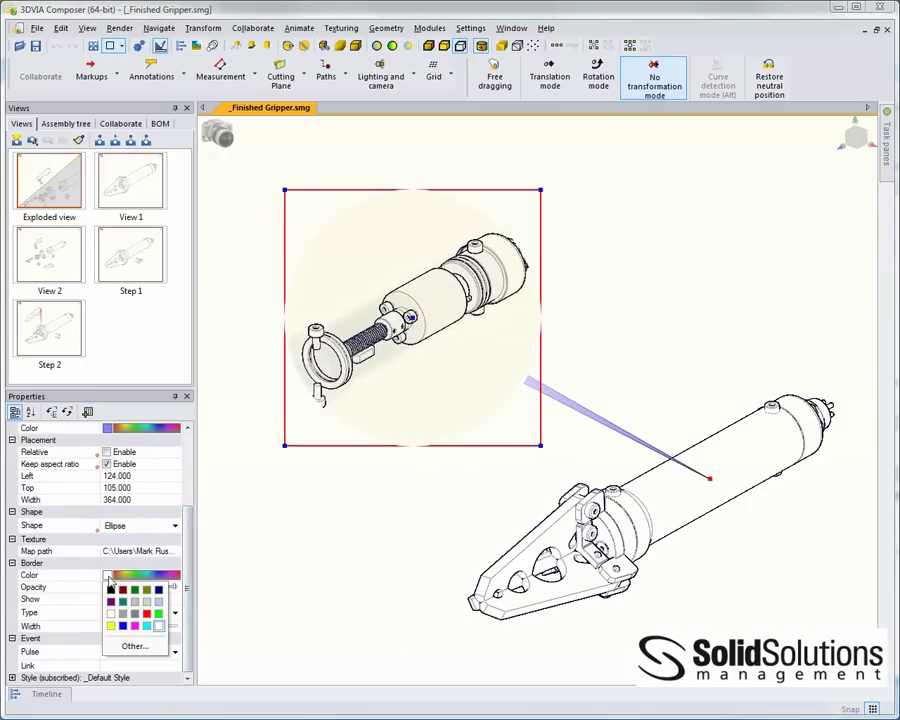
{"action": "left_click", "coordinate": [314, 531]}
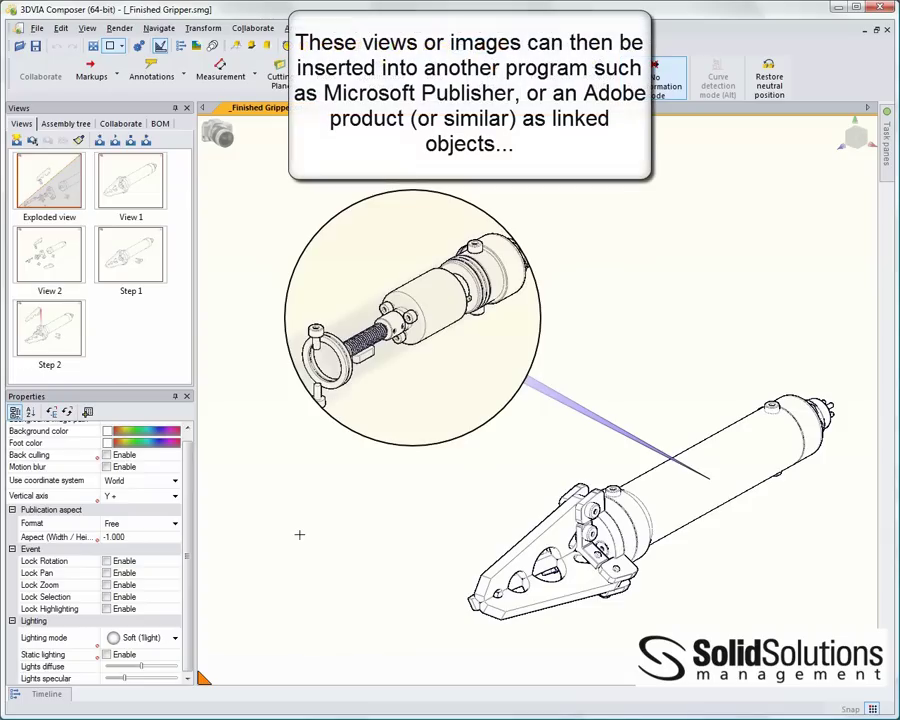
Step: Save the current lens close-up as a view named 'inside actuator' and export it as a high-resolution image
{"action": "left_click", "coordinate": [16, 140]}
{"action": "type", "text": "inside actuator"}
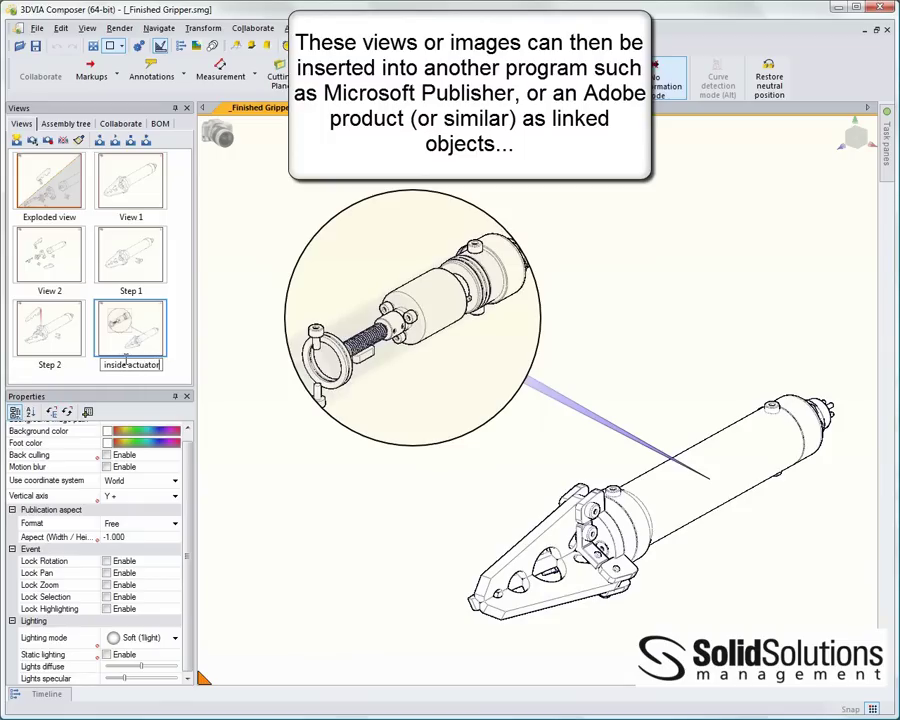
{"action": "left_click", "coordinate": [258, 508]}
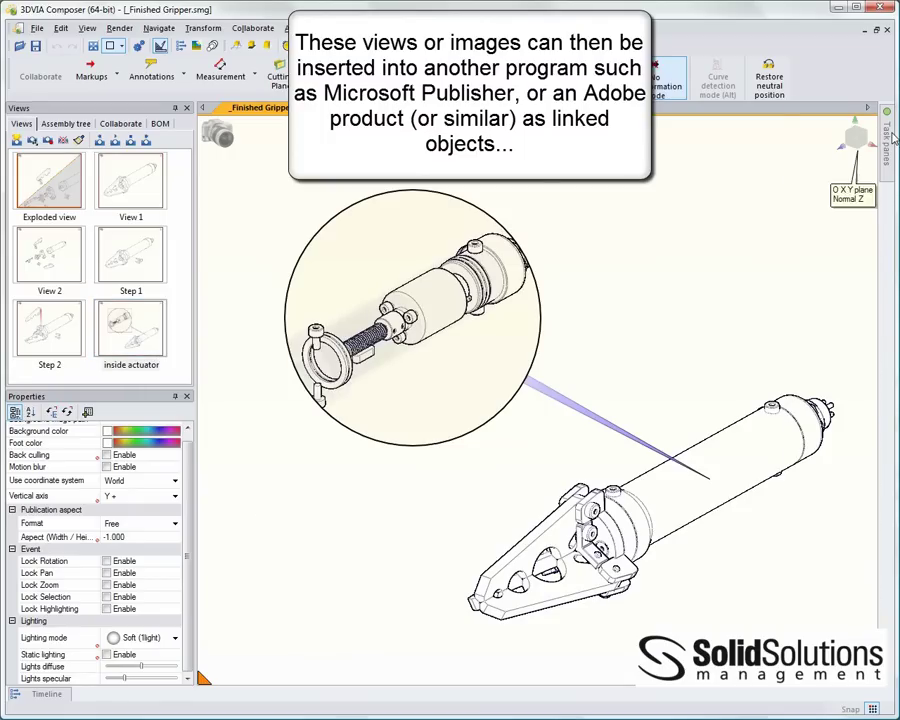
{"action": "left_click", "coordinate": [887, 135]}
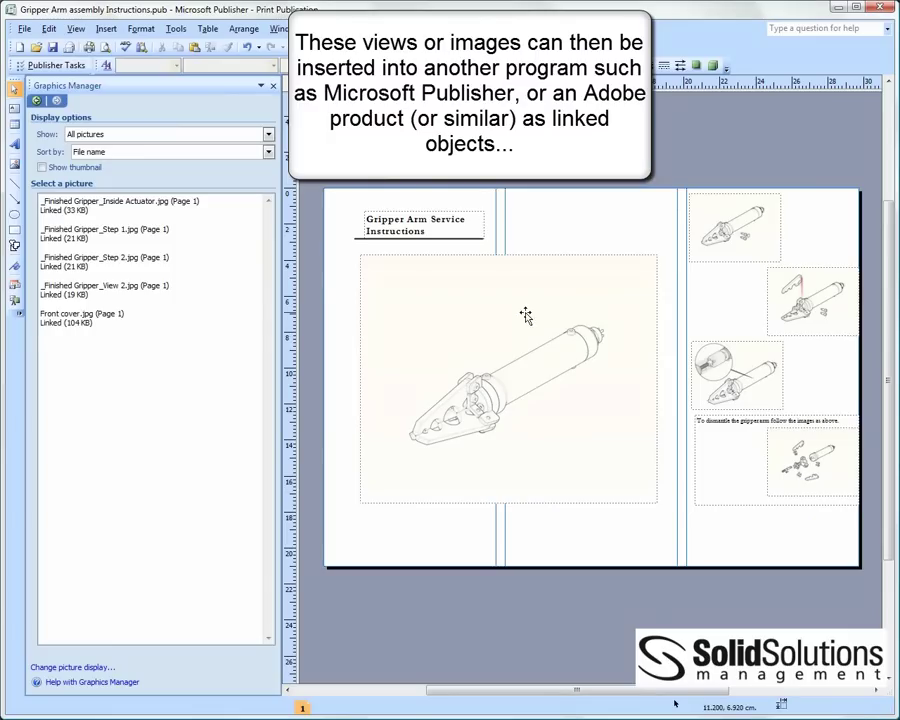
{"action": "left_click", "coordinate": [440, 315]}
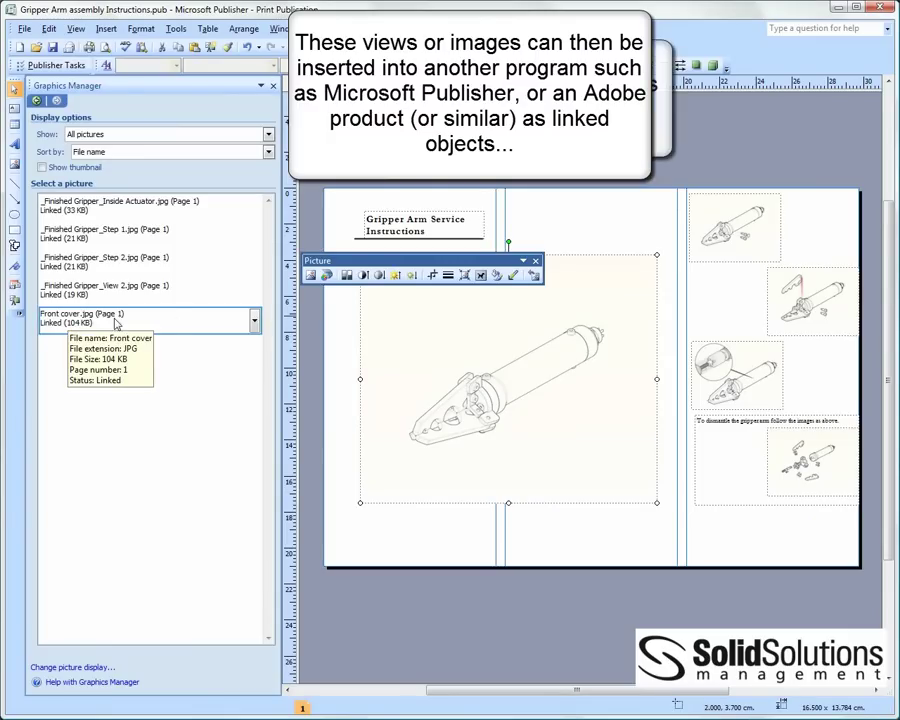
{"action": "left_click", "coordinate": [175, 29]}
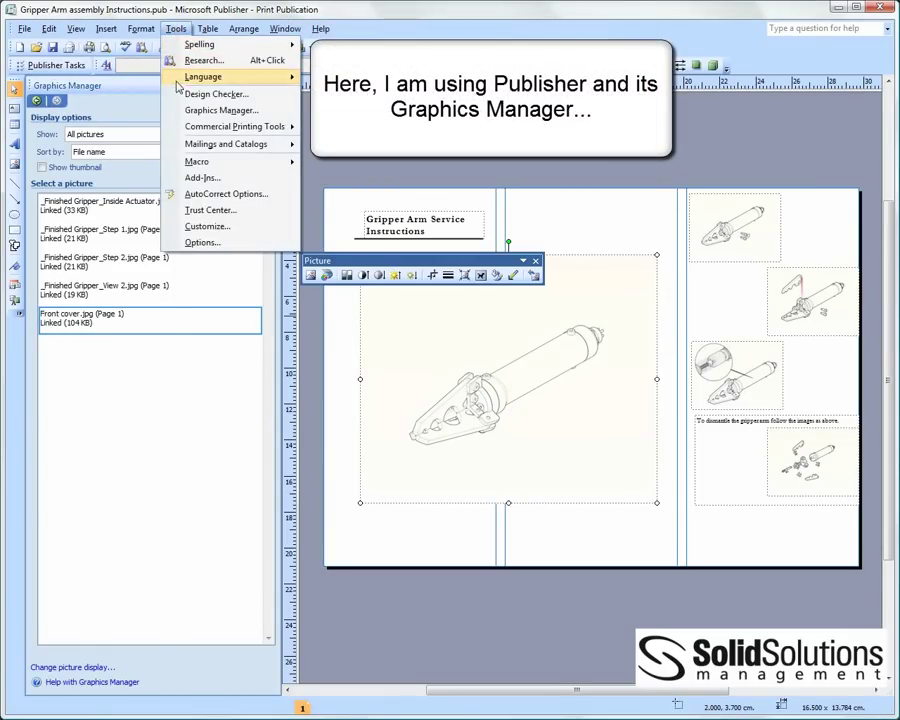
{"action": "key", "text": "Escape"}
{"action": "key", "text": "Escape"}
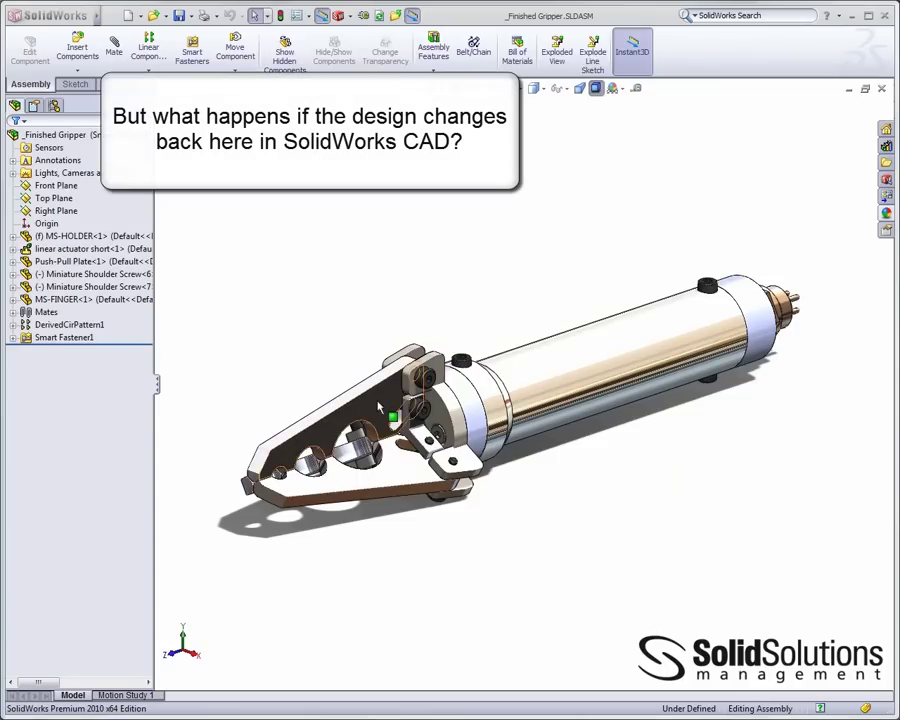
Step: Replace the MS-FINGER component with NC-FINGER.SLDPRT and accept its mate references
{"action": "right_click", "coordinate": [385, 410]}
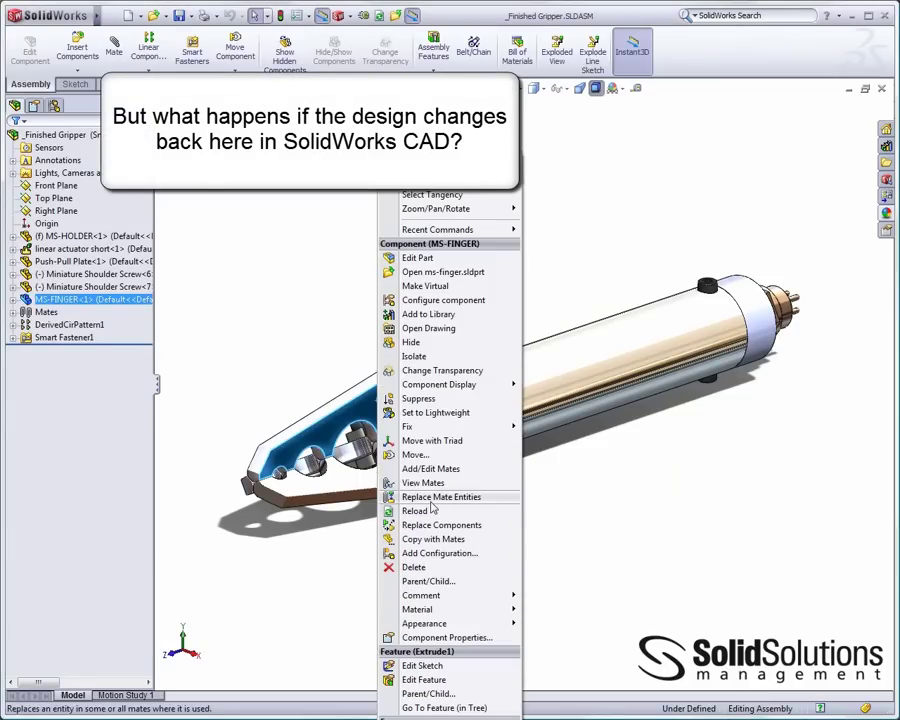
{"action": "left_click", "coordinate": [430, 526]}
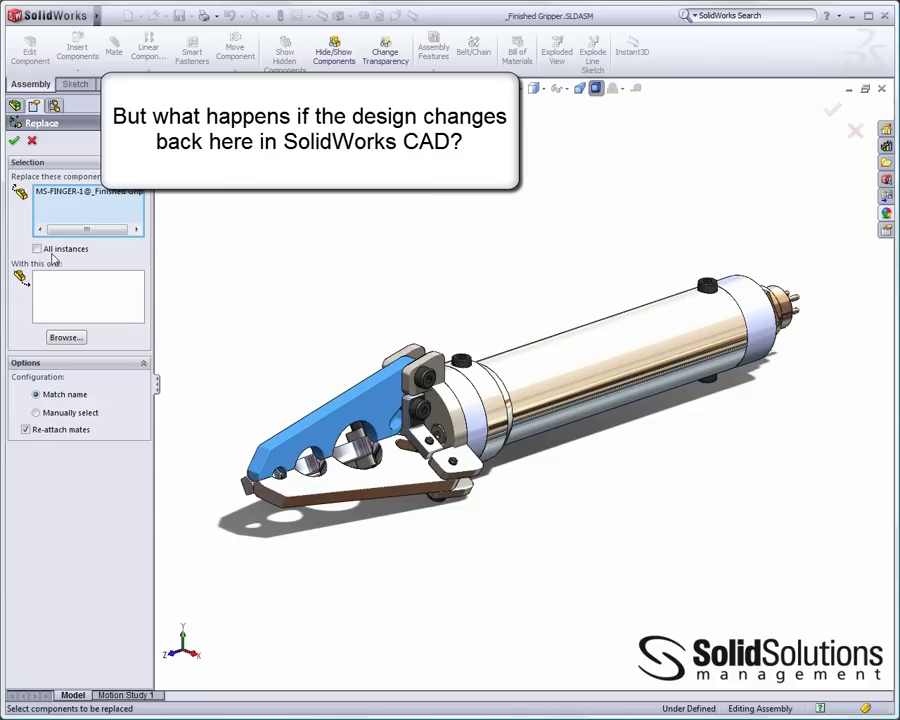
{"action": "left_click", "coordinate": [66, 337]}
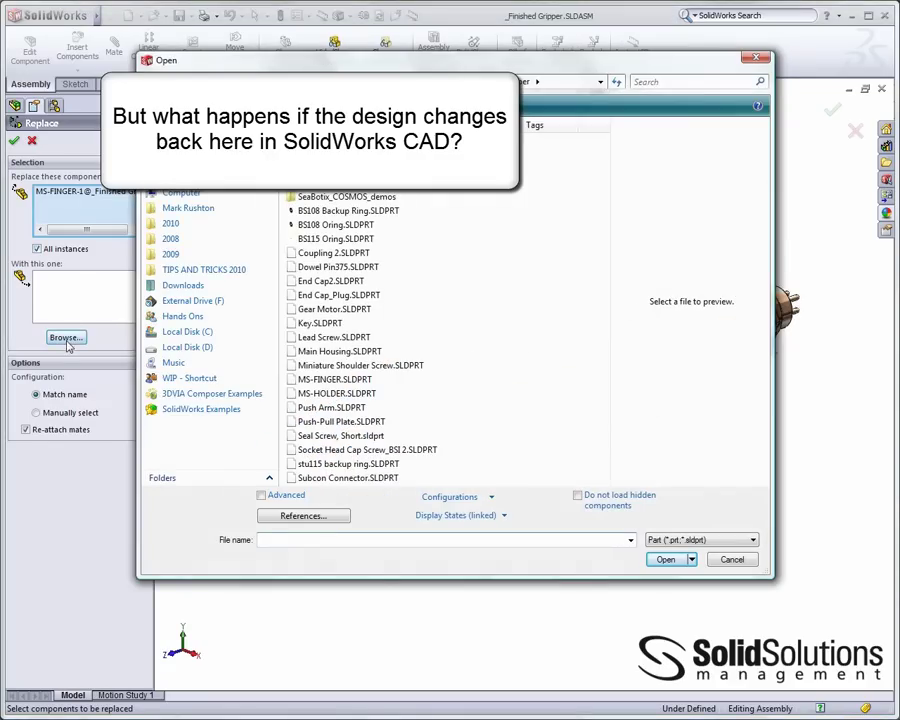
{"action": "left_click", "coordinate": [297, 195]}
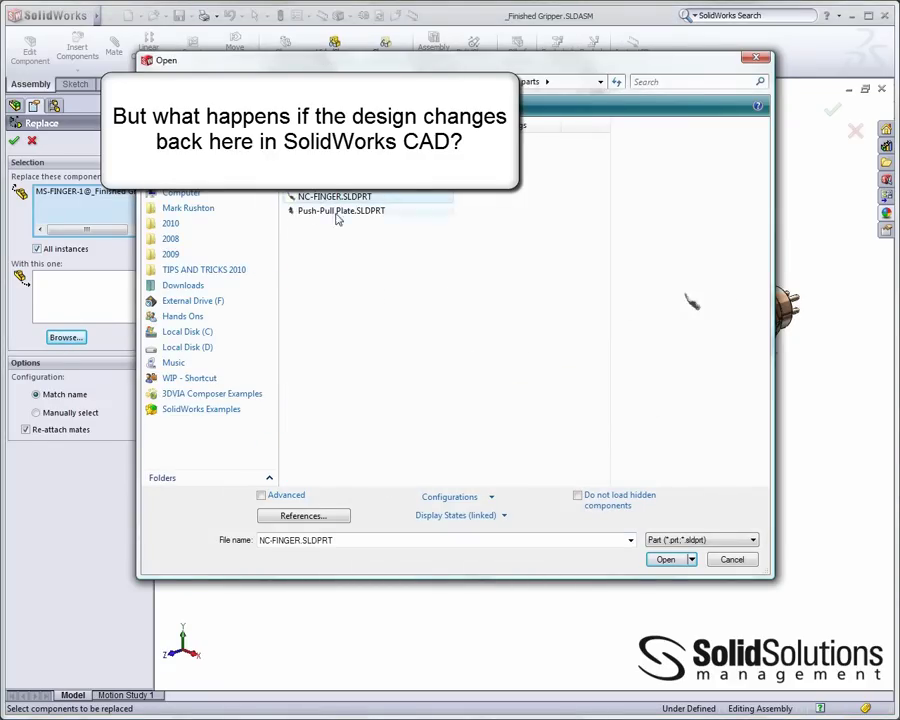
{"action": "left_click", "coordinate": [665, 559]}
{"action": "left_click", "coordinate": [15, 141]}
{"action": "left_click", "coordinate": [14, 141]}
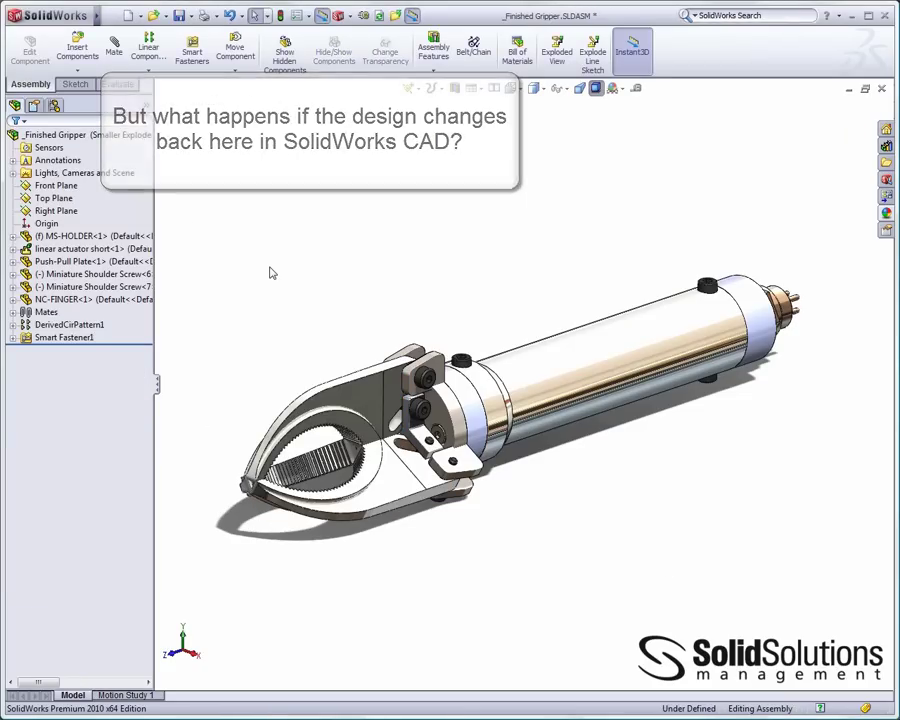
Step: Test the new fingers by dragging them open, then explode and collapse the ExplView2 view
{"action": "mouse_move", "coordinate": [294, 310]}
{"action": "left_mouse_down"}
{"action": "mouse_move", "coordinate": [395, 445]}
{"action": "mouse_move", "coordinate": [300, 400]}
{"action": "left_mouse_up"}
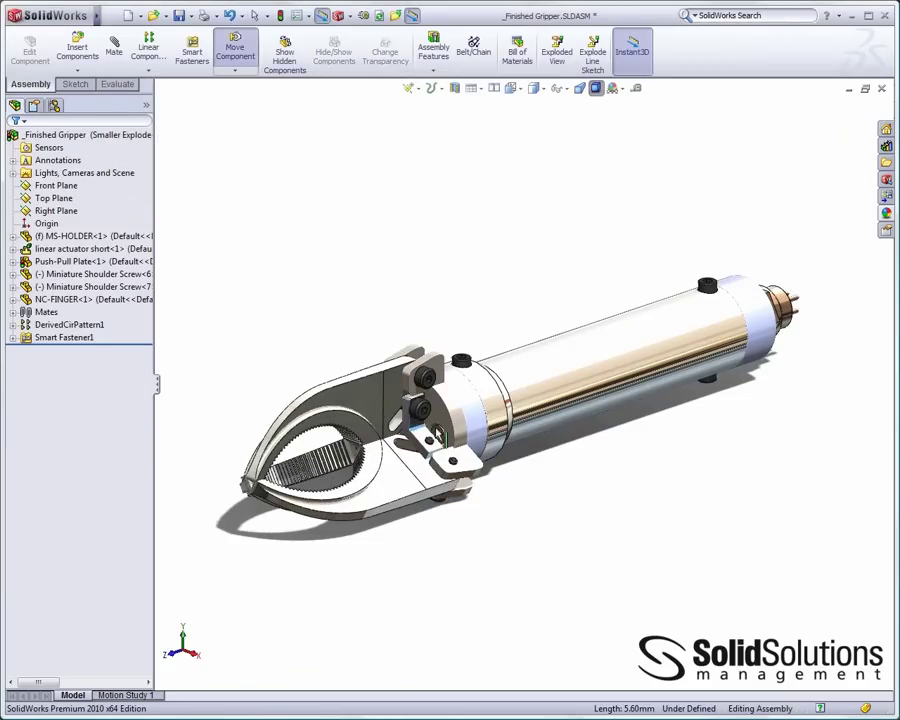
{"action": "left_click", "coordinate": [35, 105]}
{"action": "left_click", "coordinate": [26, 173]}
{"action": "left_click", "coordinate": [78, 186]}
{"action": "double_click", "coordinate": [50, 188]}
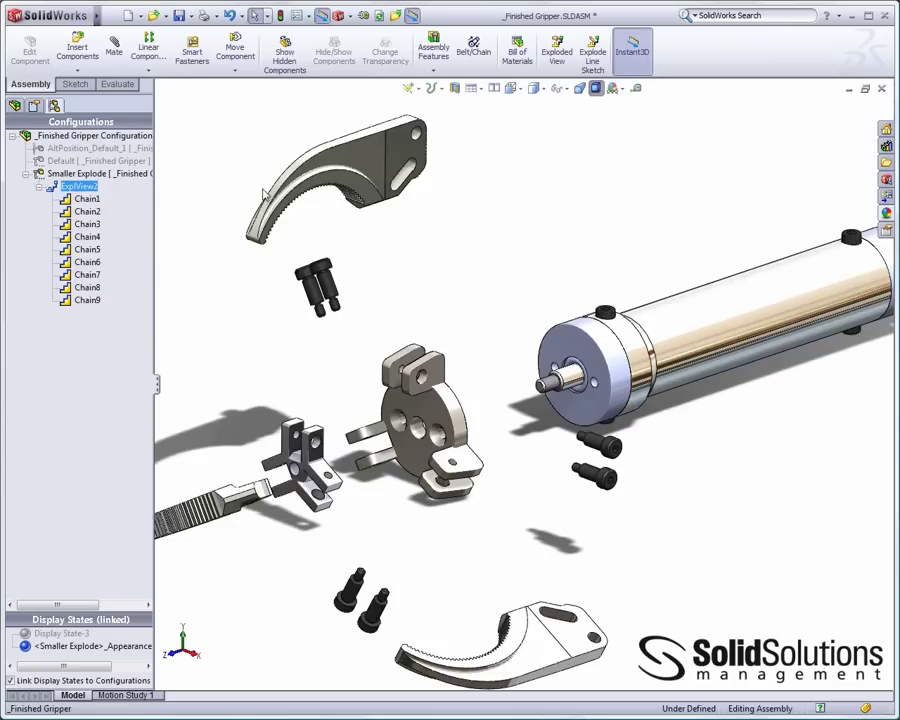
{"action": "middle_click_drag", "start_coordinate": [348, 347], "coordinate": [360, 346]}
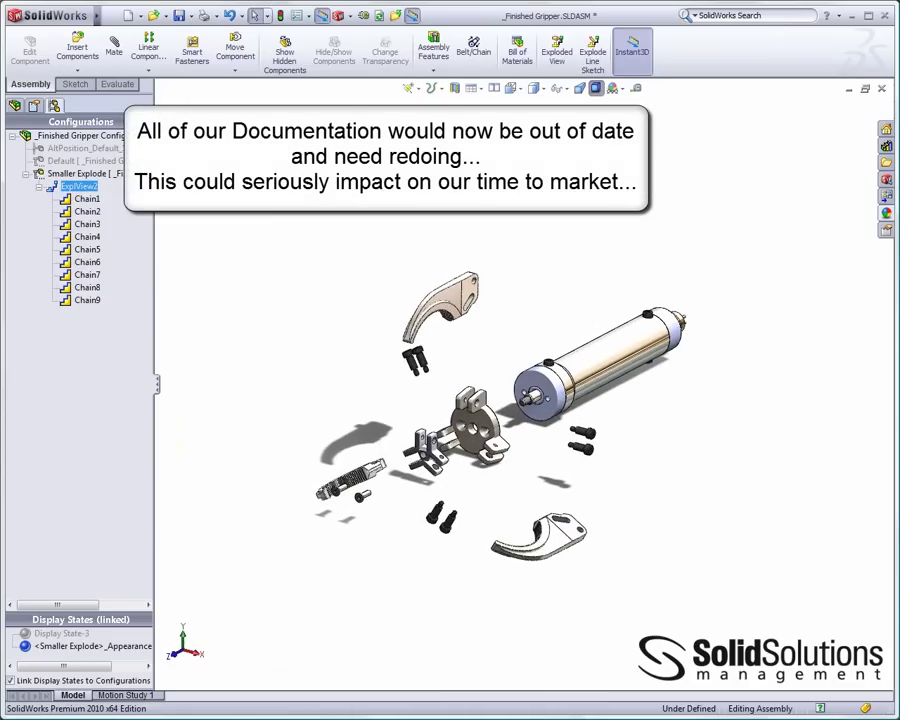
{"action": "right_click", "coordinate": [90, 188]}
{"action": "left_click", "coordinate": [118, 201]}
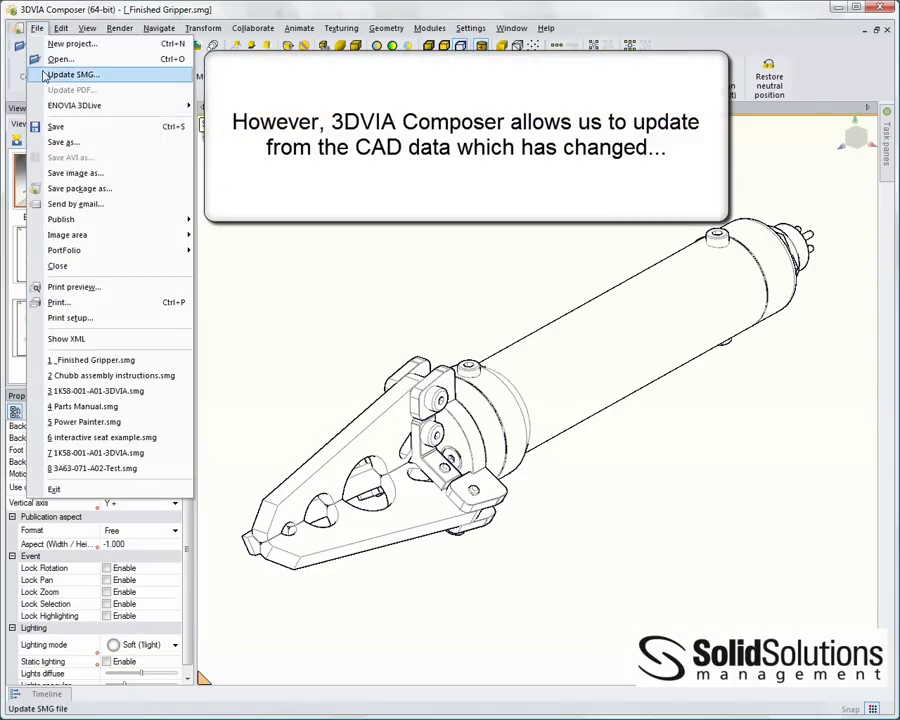
{"action": "left_click", "coordinate": [72, 74]}
Step: Confirm the updated assembly, then check the Exploded and Step 1 views without saving changes
{"action": "key", "text": "Return"}
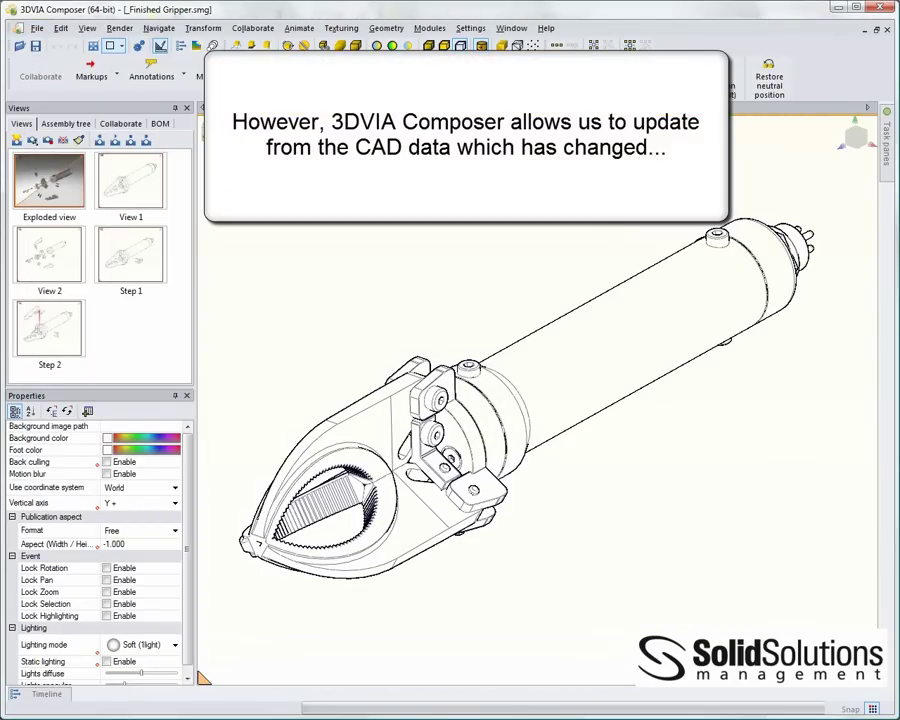
{"action": "left_click", "coordinate": [48, 142]}
{"action": "key", "text": "Return"}
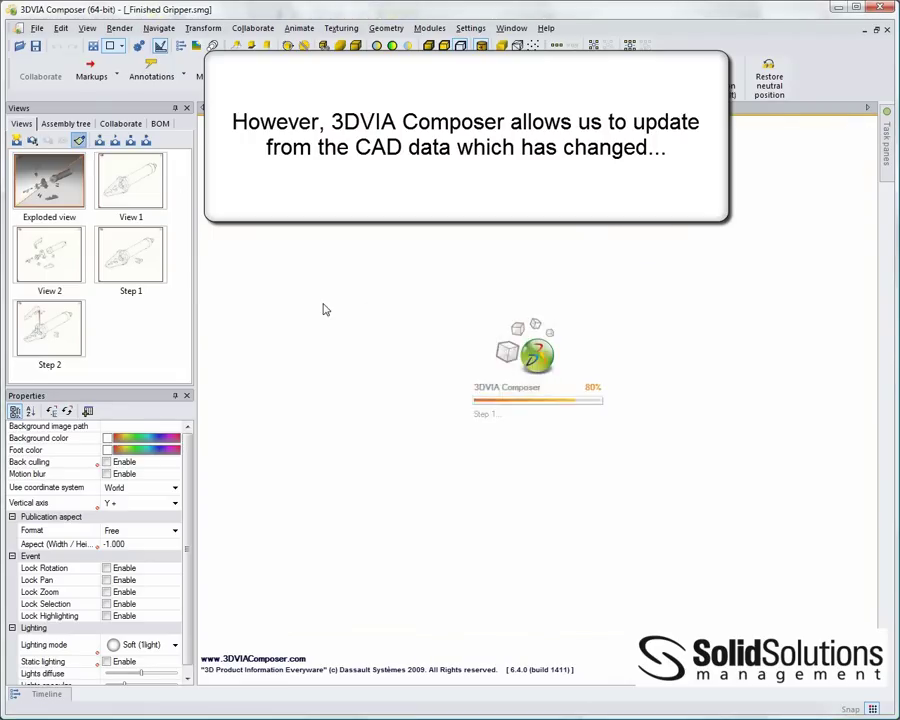
{"action": "left_click", "coordinate": [135, 197]}
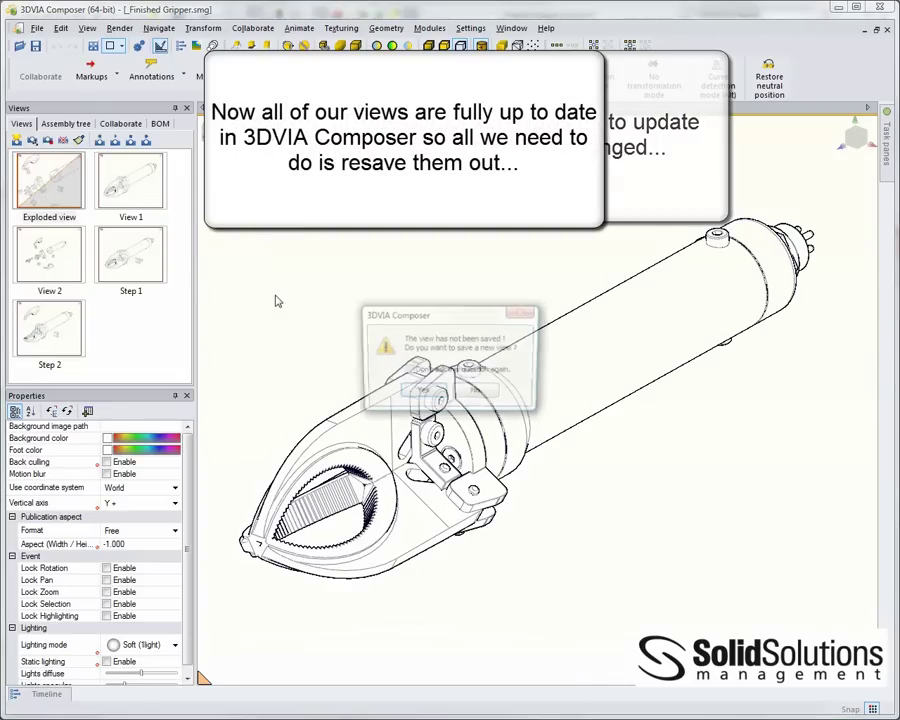
{"action": "left_click", "coordinate": [474, 394]}
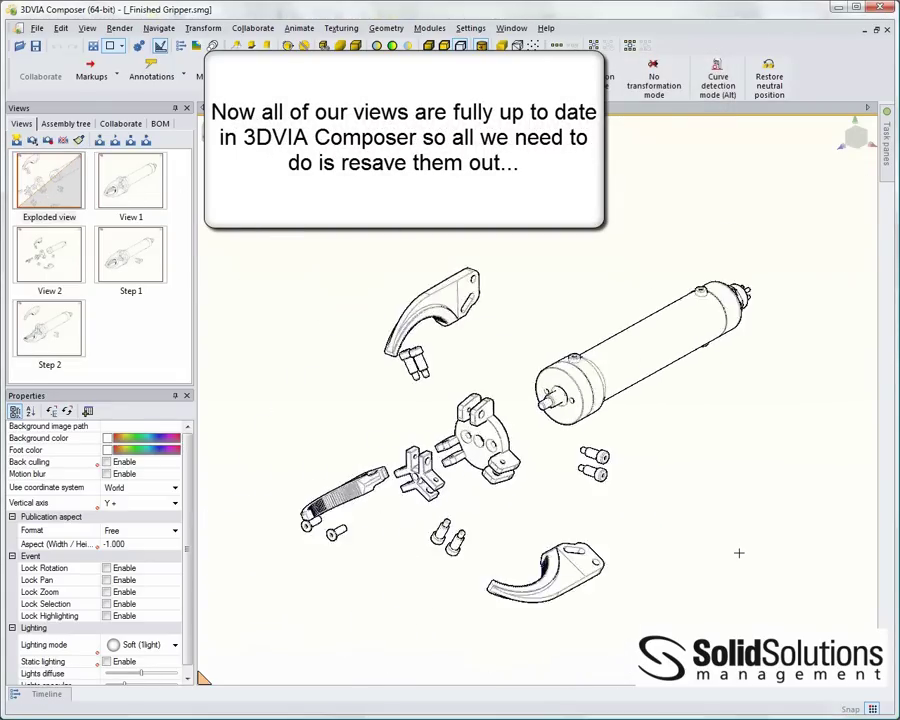
{"action": "left_click", "coordinate": [131, 273]}
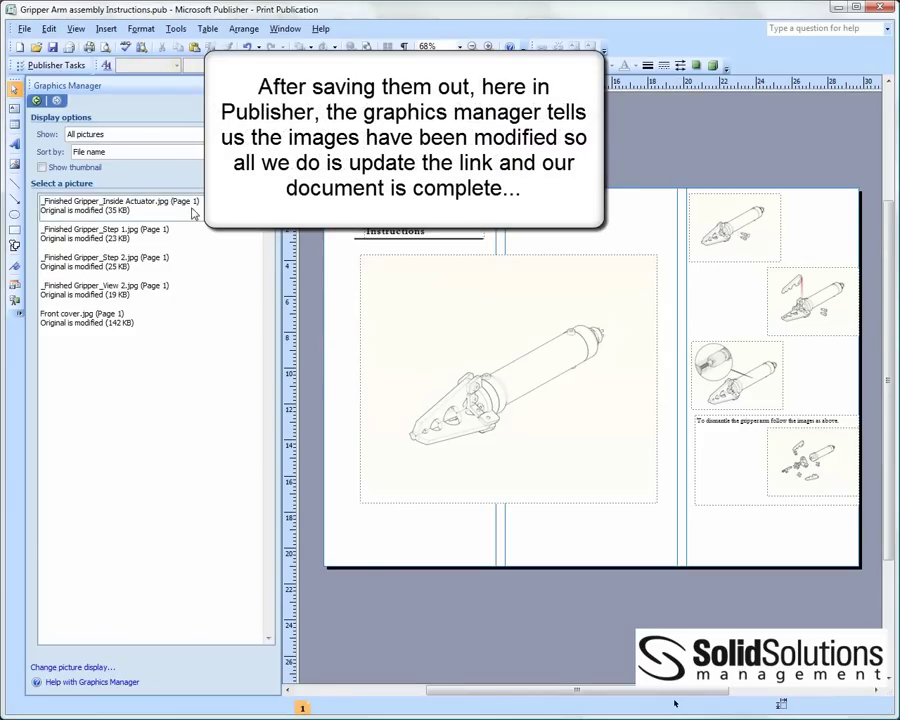
Step: In Graphics Manager, choose Update this Link for the Inside Actuator, Step 1 and Step 2 pictures
{"action": "left_click", "coordinate": [252, 207]}
{"action": "left_click", "coordinate": [231, 247]}
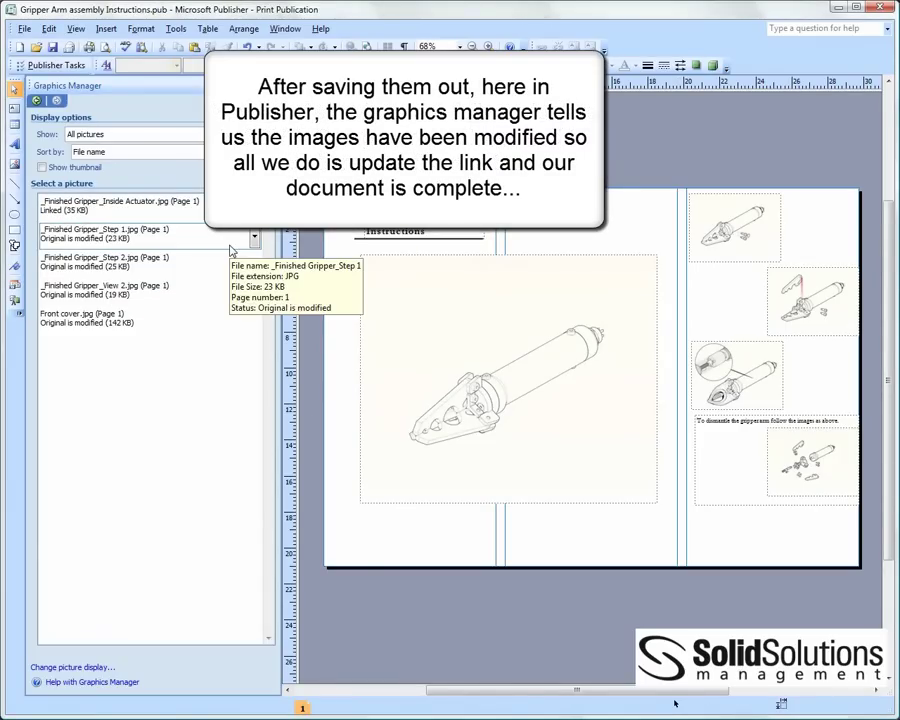
{"action": "left_click", "coordinate": [150, 233]}
{"action": "left_click", "coordinate": [254, 237]}
{"action": "left_click", "coordinate": [222, 276]}
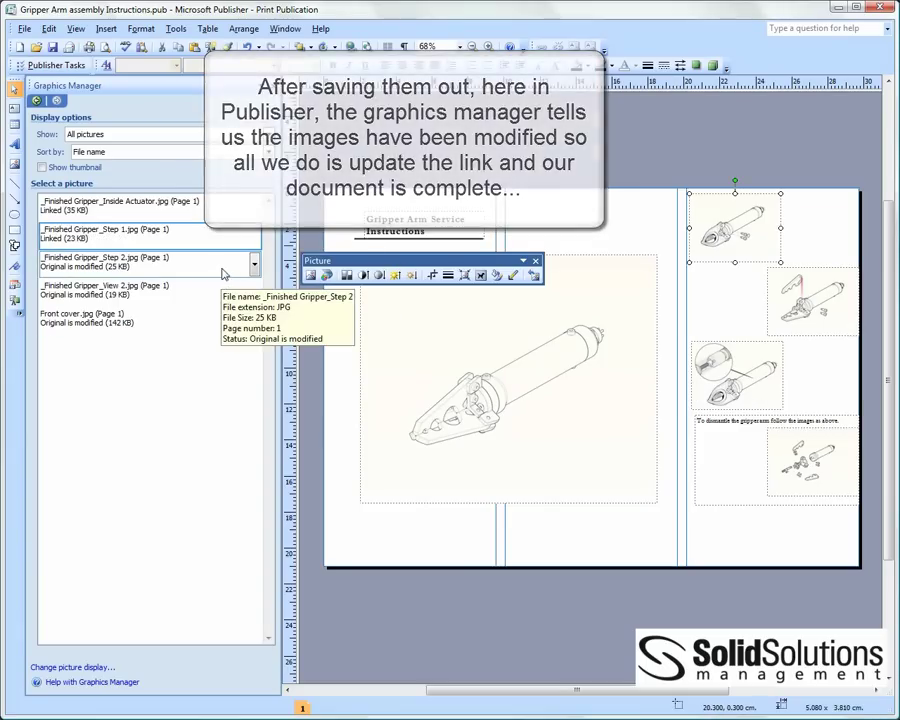
{"action": "left_click", "coordinate": [254, 264]}
{"action": "left_click", "coordinate": [234, 308]}
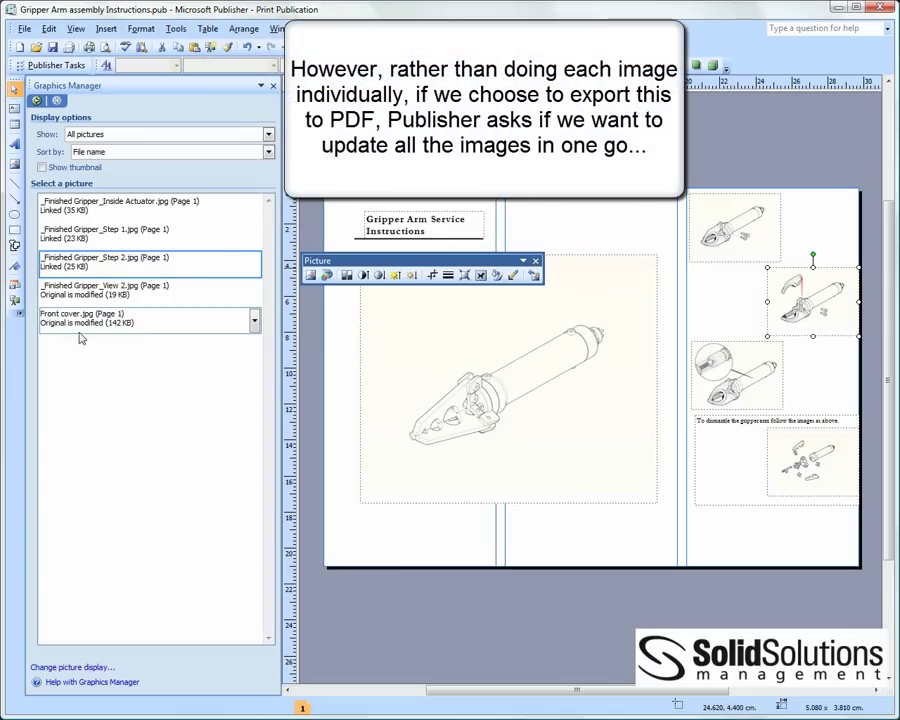
{"action": "left_click", "coordinate": [24, 28]}
Step: Publish the booklet as a PDF under the suggested name, answering Yes to update modified pictures
{"action": "left_click", "coordinate": [75, 192]}
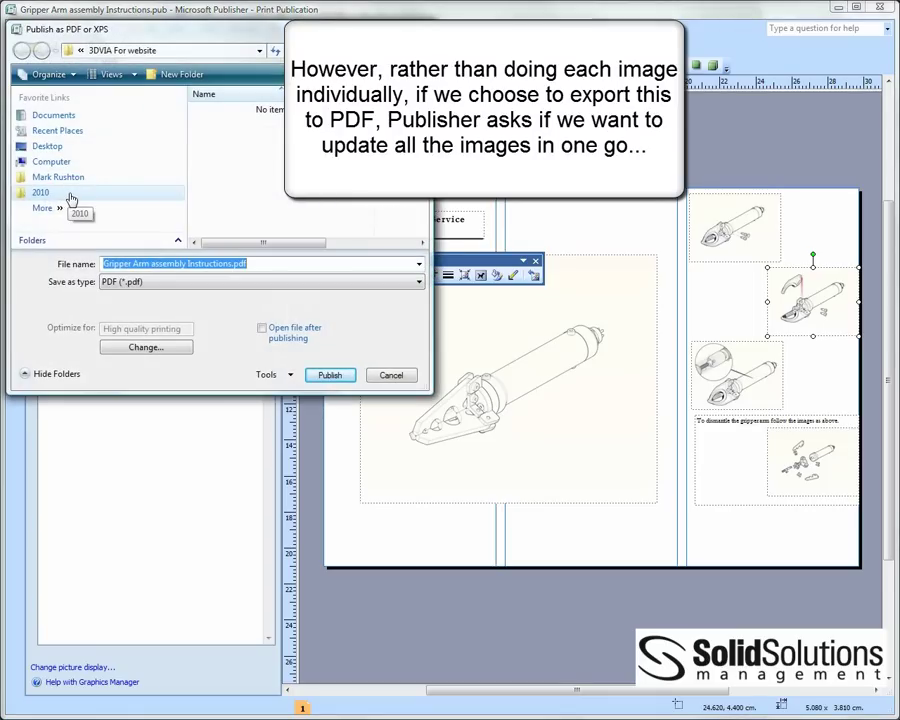
{"action": "left_click", "coordinate": [311, 376]}
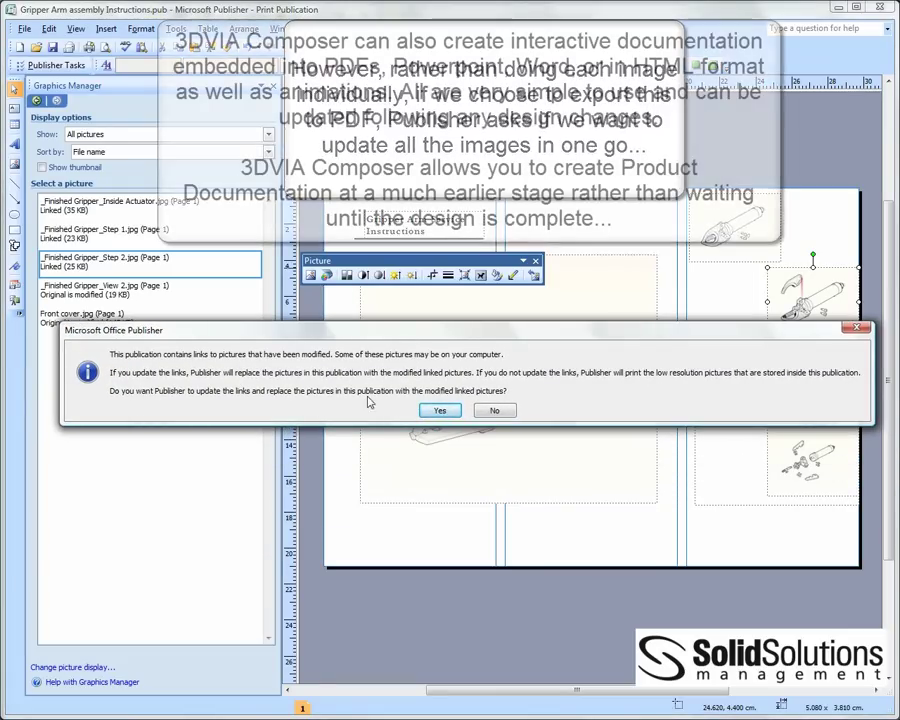
{"action": "left_click", "coordinate": [440, 410]}
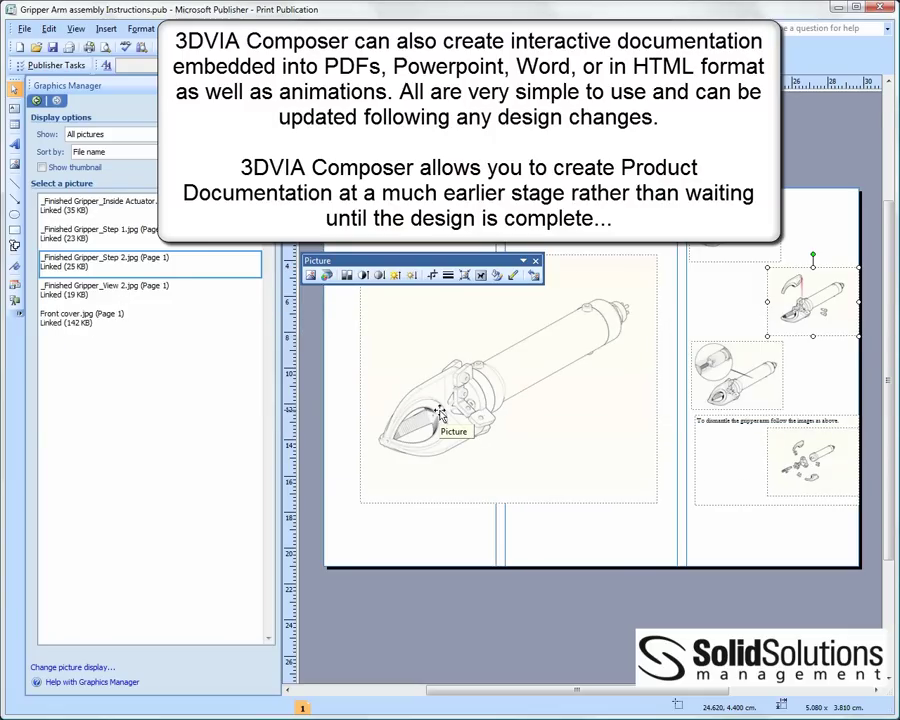
{"action": "left_click", "coordinate": [557, 550]}
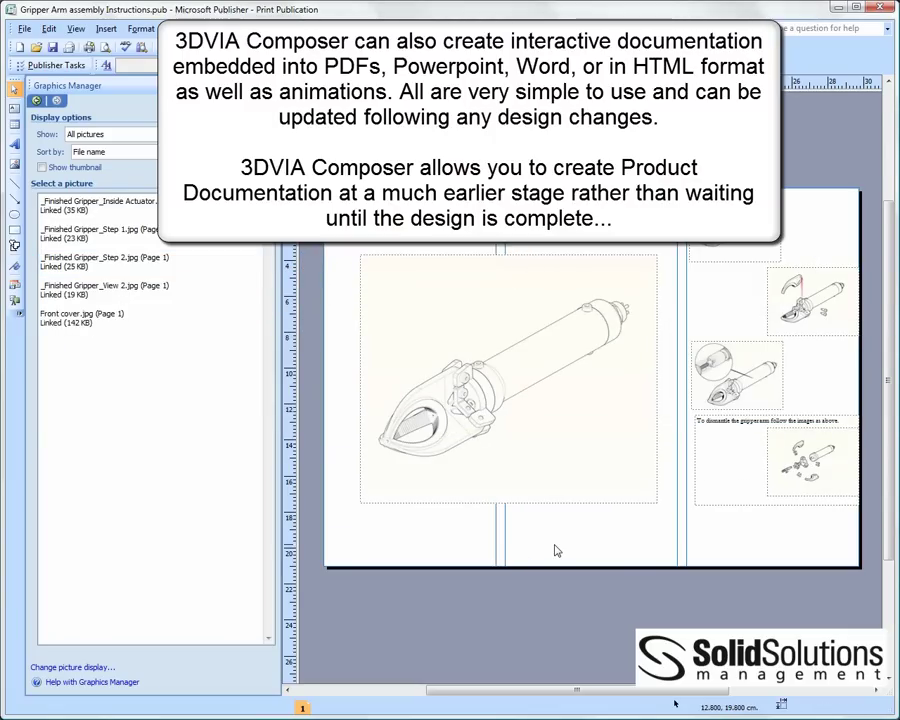